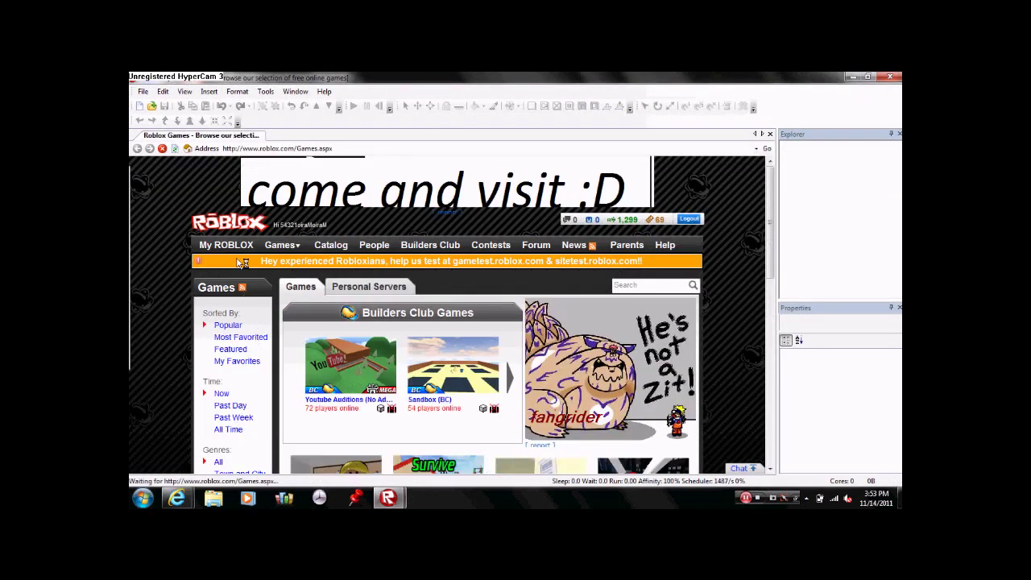
Step: Open the "testing..." place from the My ROBLOX places list in edit mode
click(227, 245)
click(346, 276)
scroll(507, 342, down, 4)
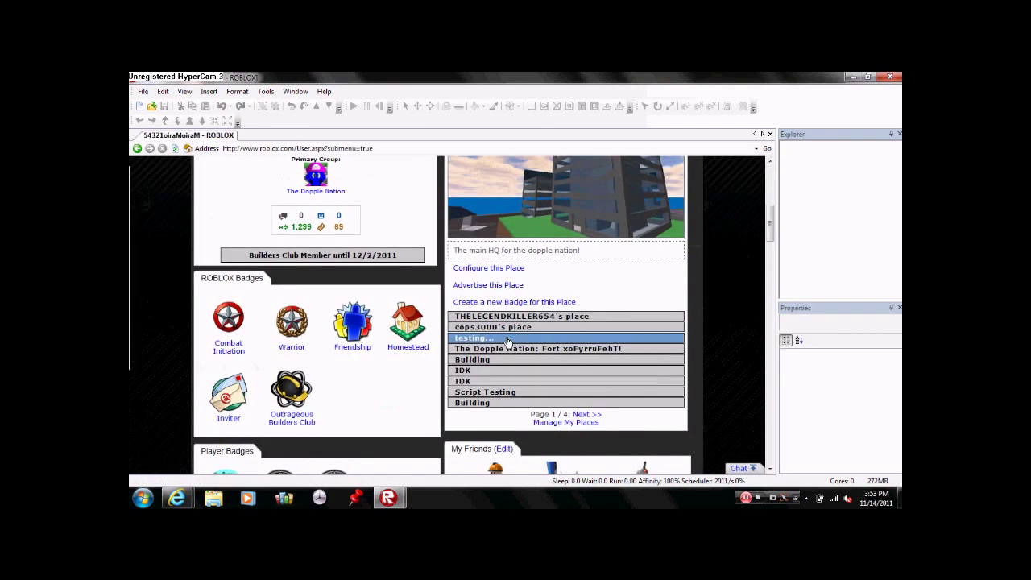
click(507, 339)
scroll(564, 334, up, 2)
click(592, 327)
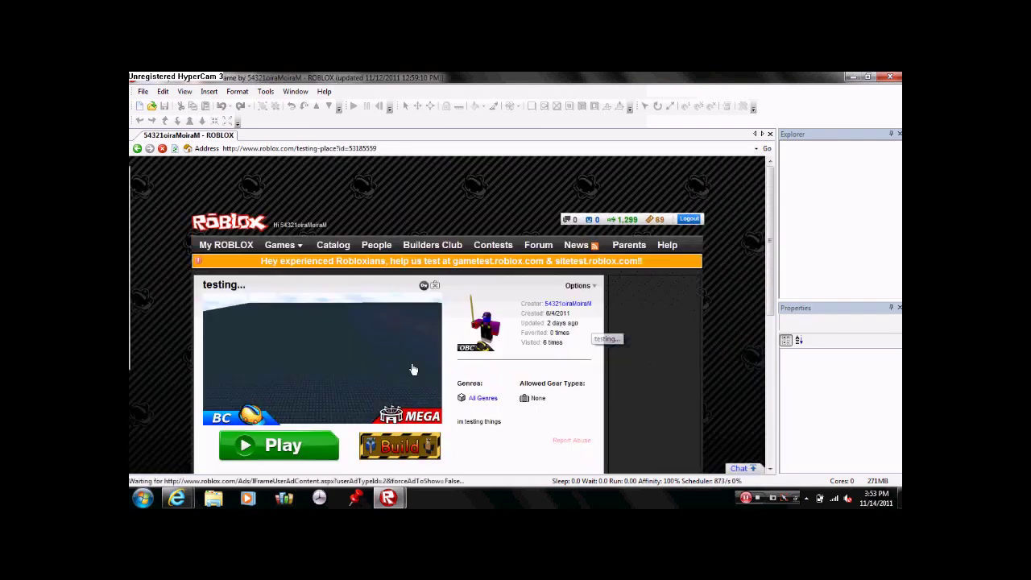
click(278, 306)
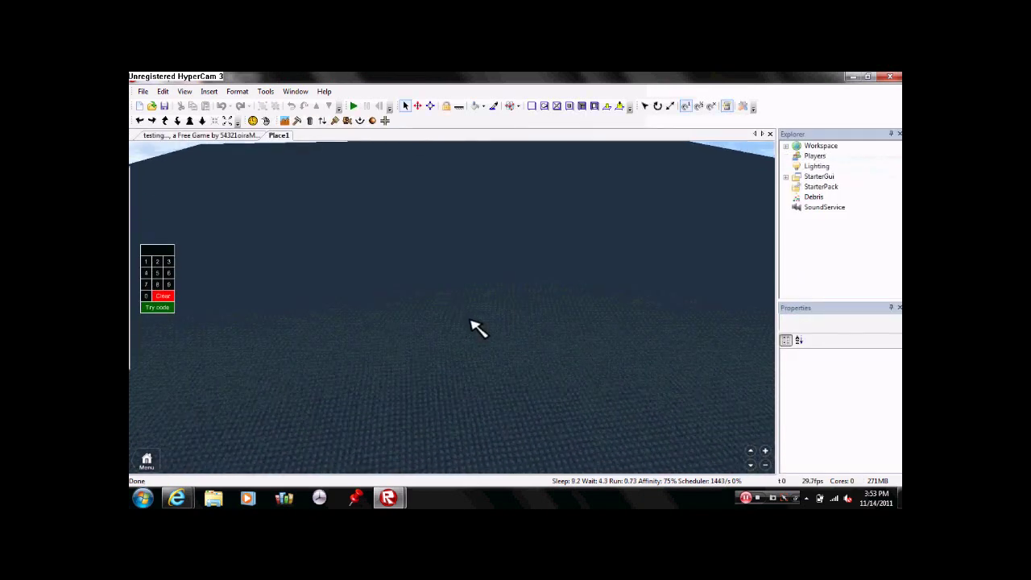
scroll(472, 320, down, 3)
scroll(472, 321, up, 3)
scroll(472, 320, down, 3)
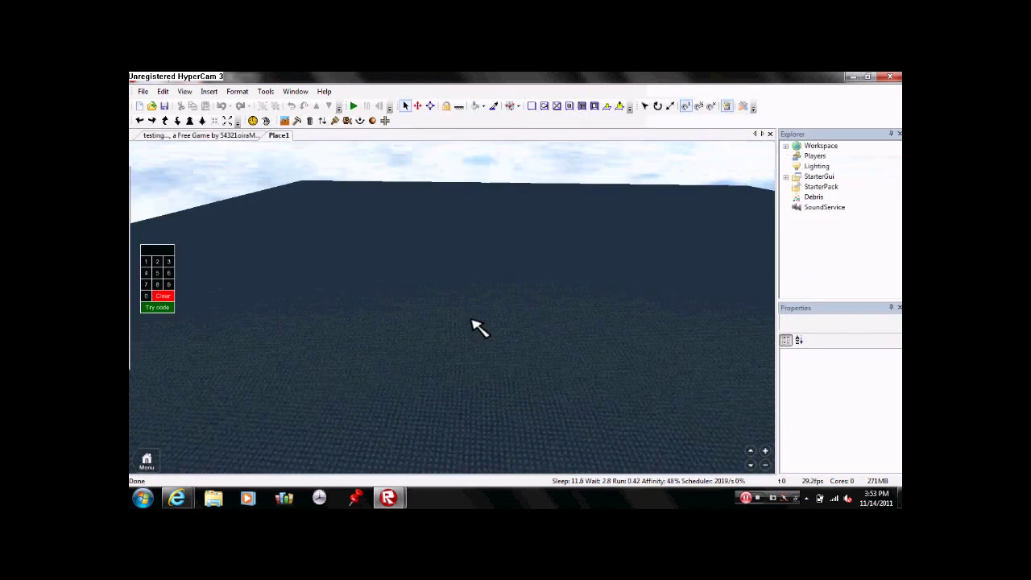
right_drag(515, 314, 525, 317)
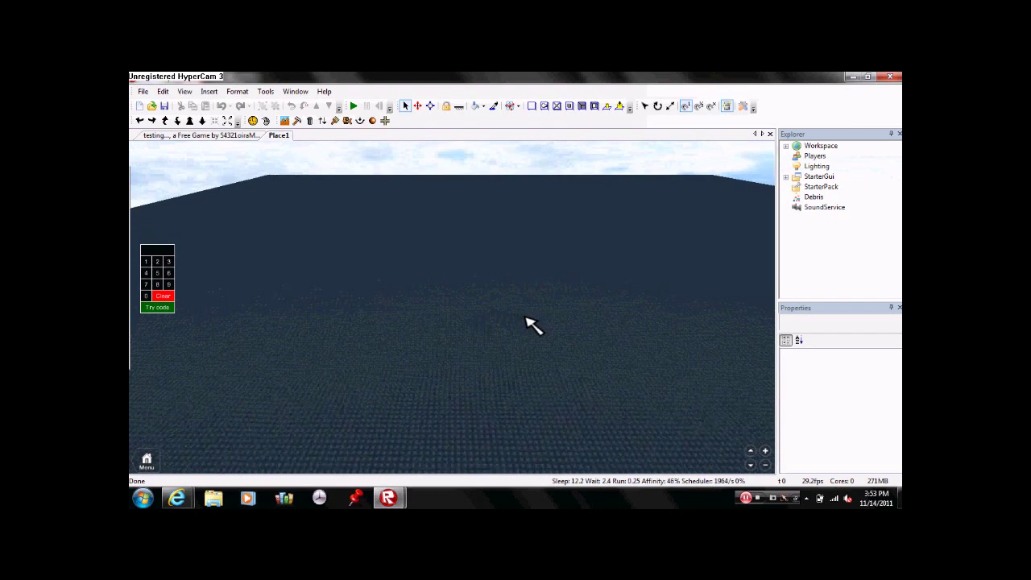
click(265, 91)
mouse_move(298, 131)
click(198, 188)
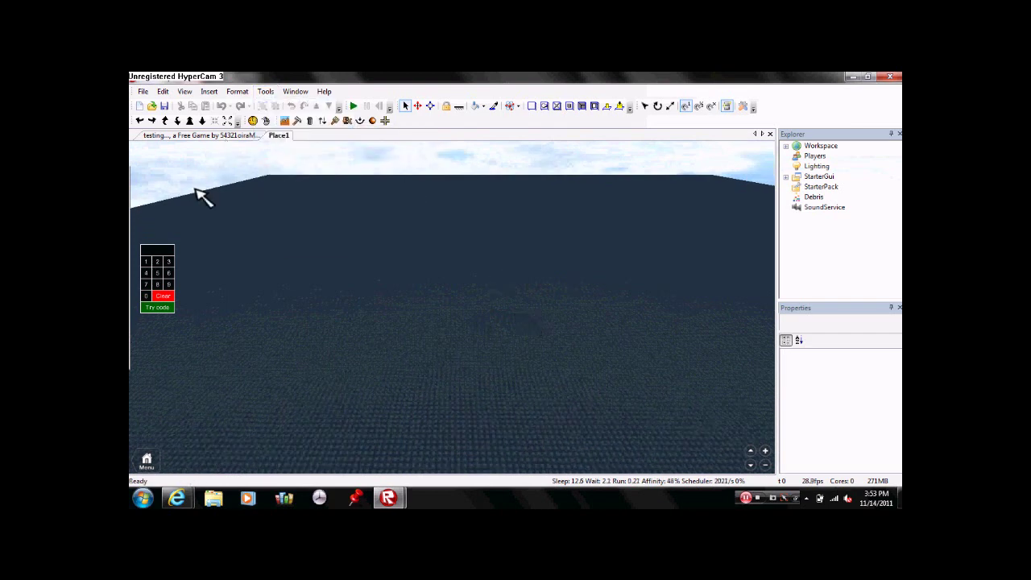
Step: Show the Toolbox and insert the dark stone slate brick from the Bricks set onto the baseplate
click(184, 91)
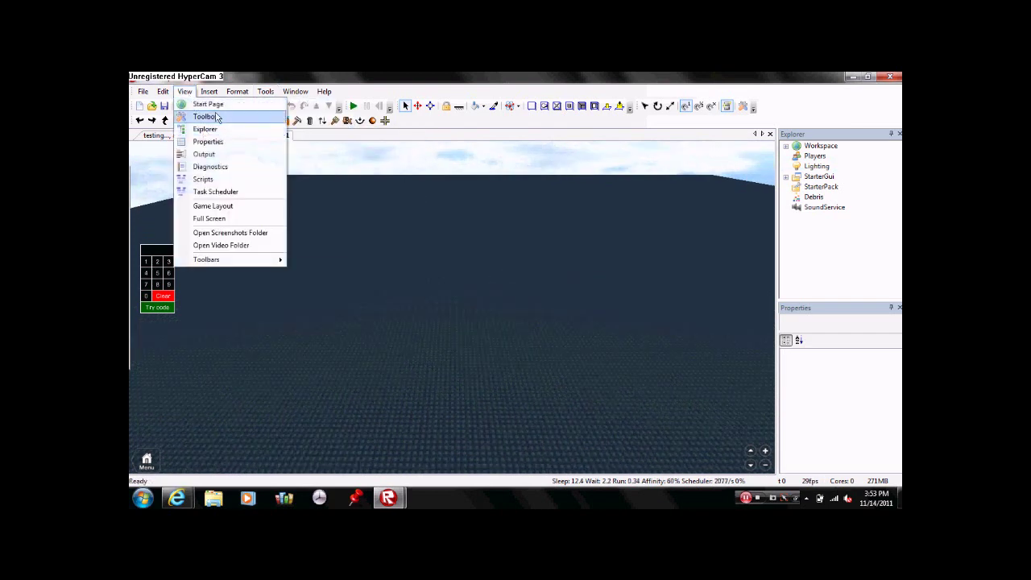
click(199, 115)
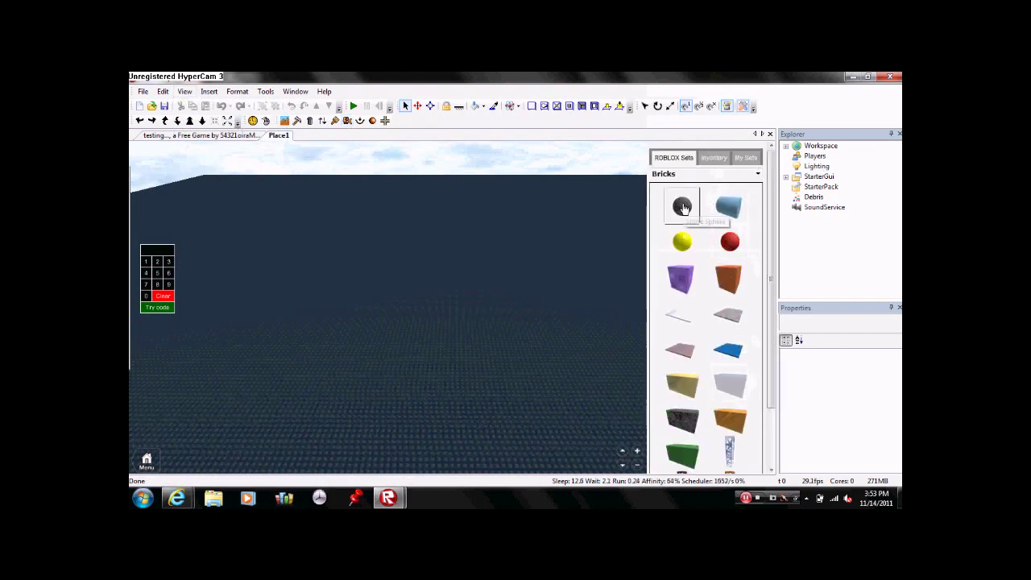
scroll(733, 306, down, 3)
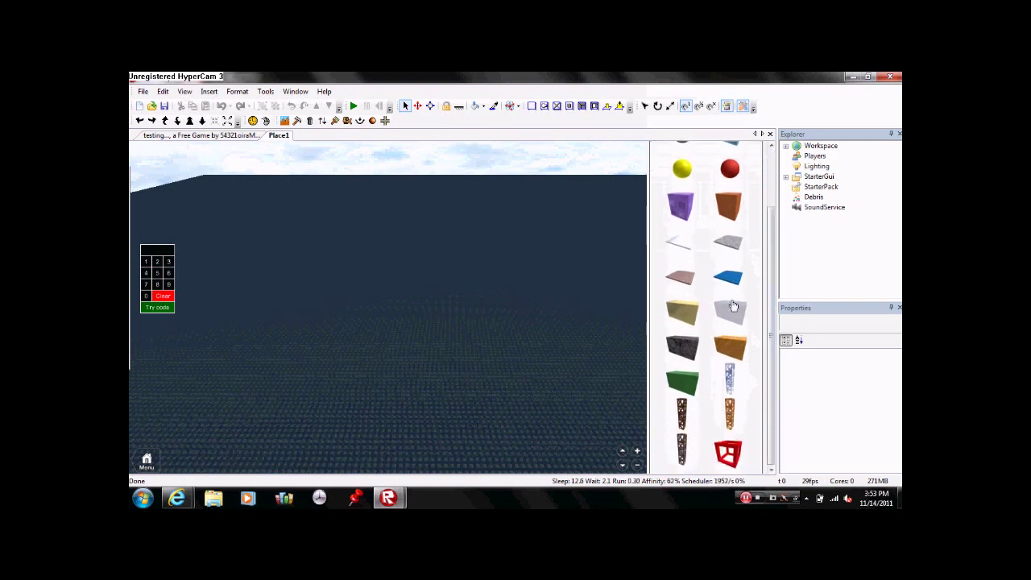
click(680, 346)
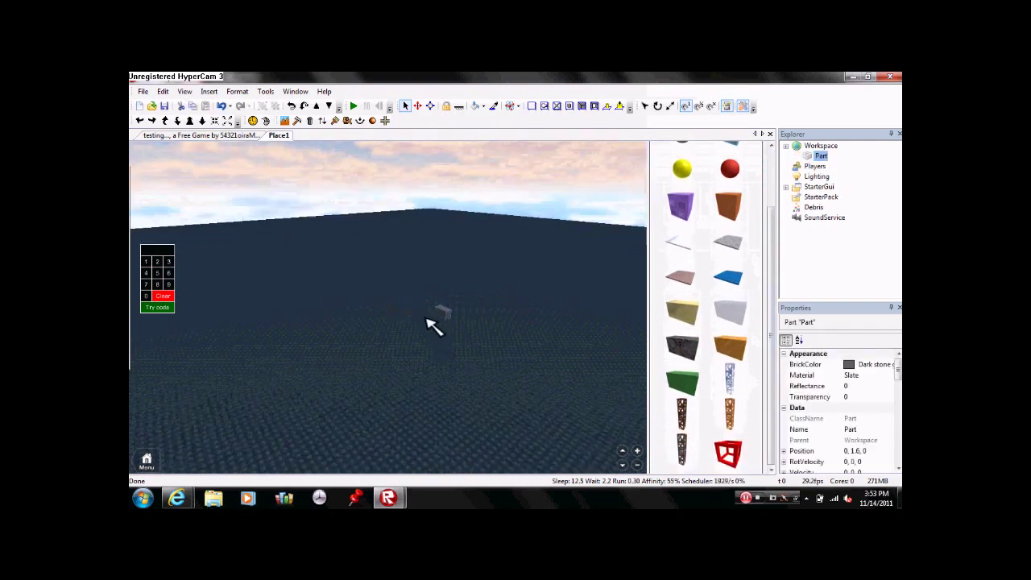
Step: Change the inserted brick's material to Plastic
scroll(505, 302, up, 6)
scroll(522, 298, down, 2)
right_drag(522, 298, 523, 296)
scroll(524, 288, down, 3)
scroll(524, 288, up, 5)
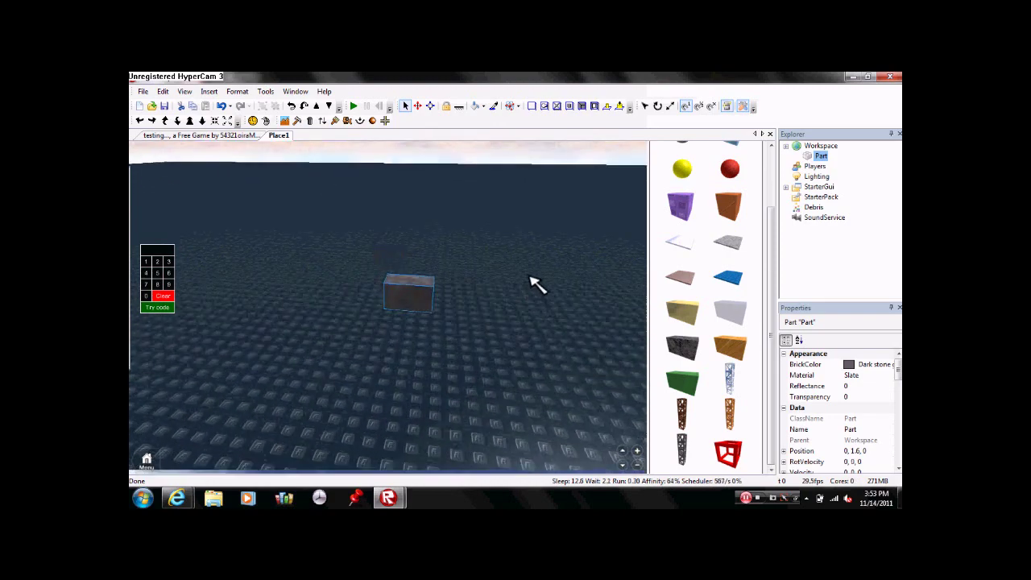
right_drag(586, 242, 587, 253)
click(516, 106)
click(516, 129)
click(416, 349)
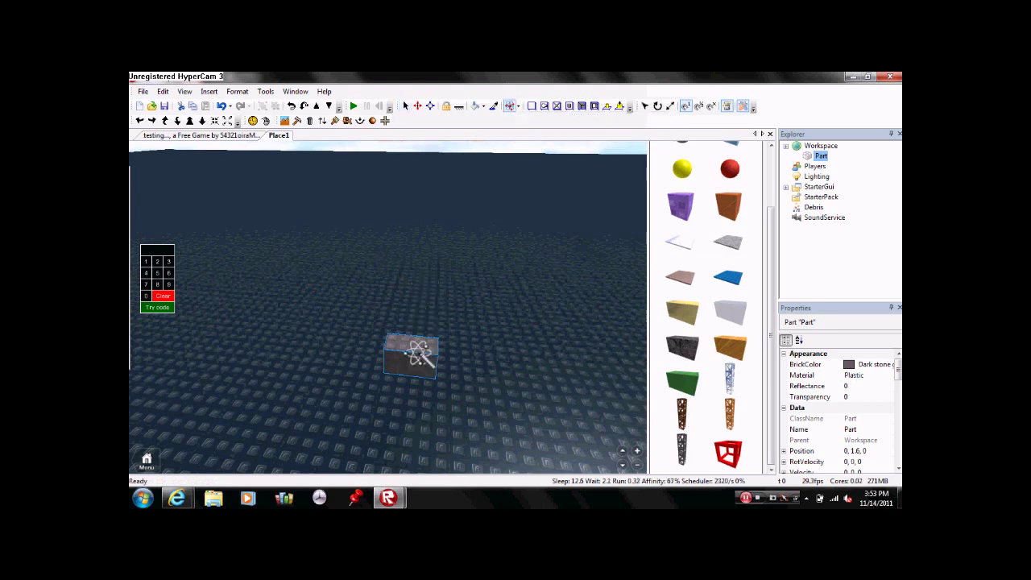
Step: Paint the brick Really black
click(478, 106)
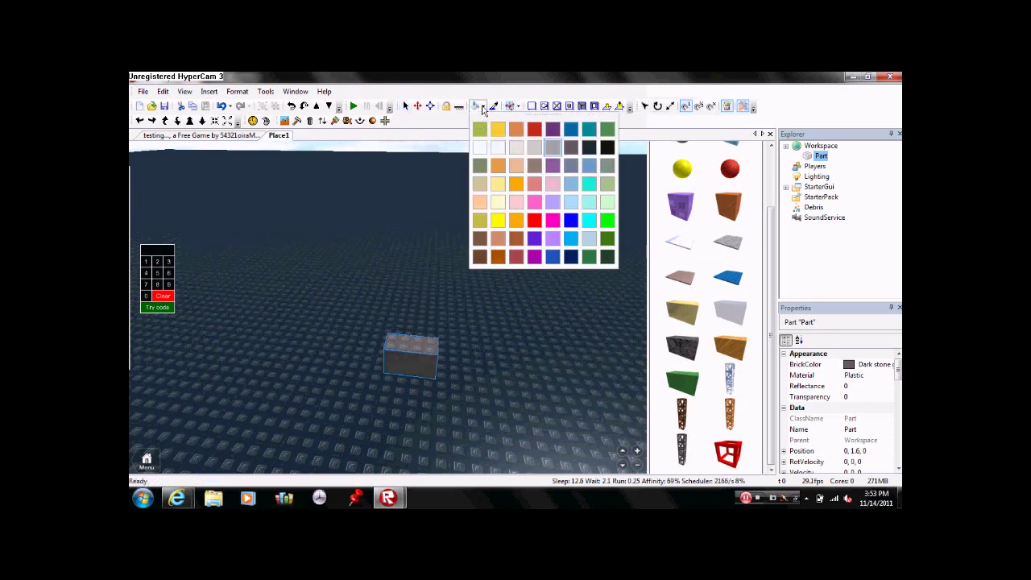
click(606, 146)
click(420, 355)
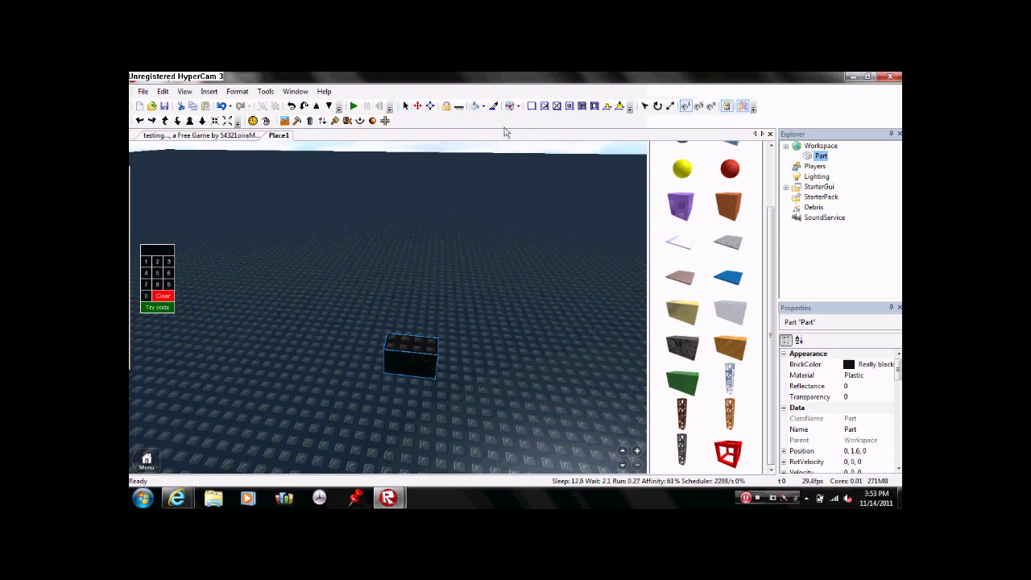
Step: Resize the black brick to about three times its length and about half its thickness
click(671, 105)
drag(480, 371, 598, 373)
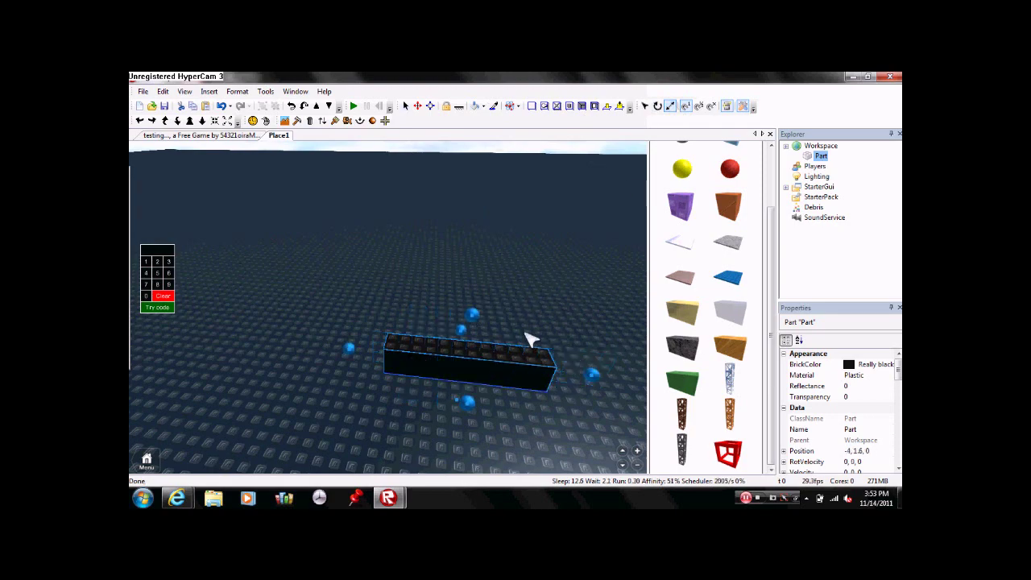
right_drag(527, 335, 520, 336)
scroll(518, 335, down, 5)
right_drag(391, 233, 390, 237)
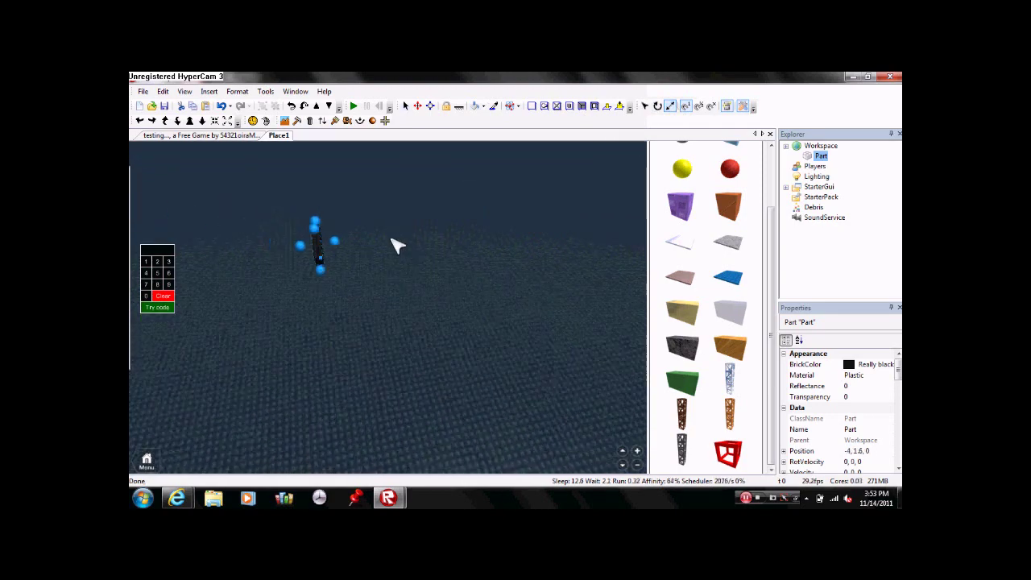
scroll(383, 248, up, 4)
right_drag(367, 271, 362, 278)
drag(317, 310, 342, 312)
scroll(482, 271, down, 2)
right_drag(483, 270, 482, 269)
scroll(482, 269, down, 2)
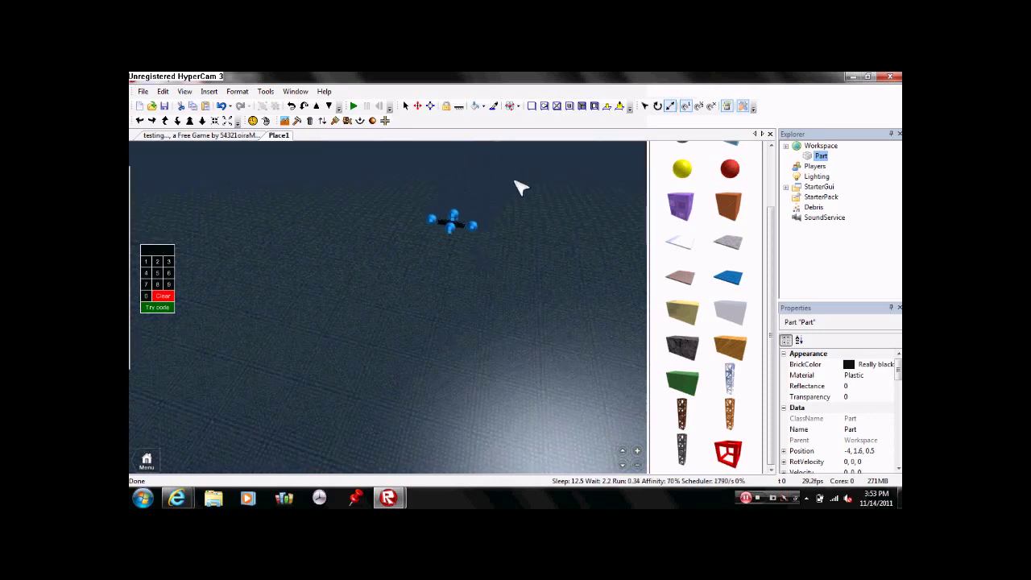
click(405, 105)
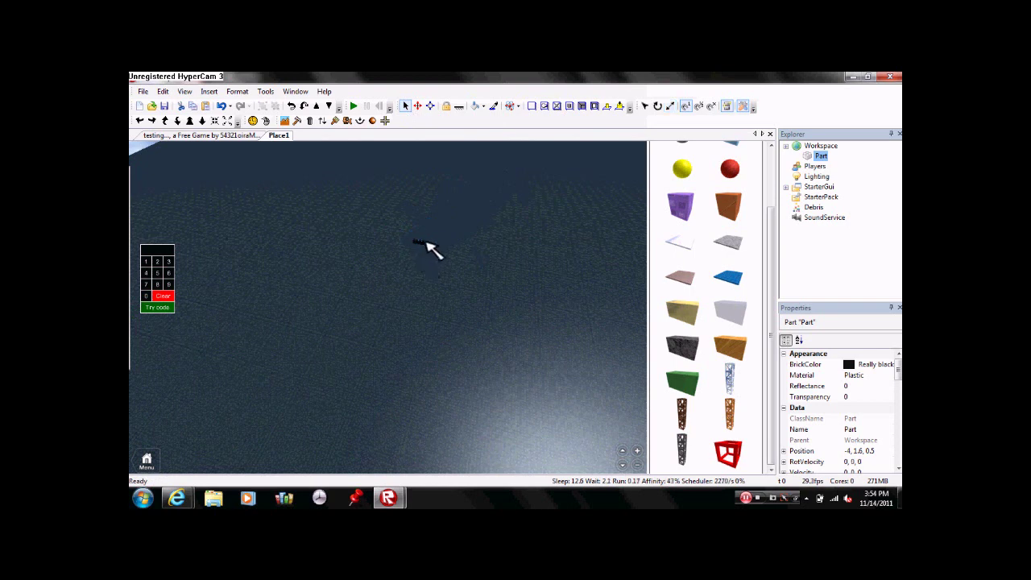
click(527, 217)
right_drag(528, 213, 465, 248)
key(ctrl+v)
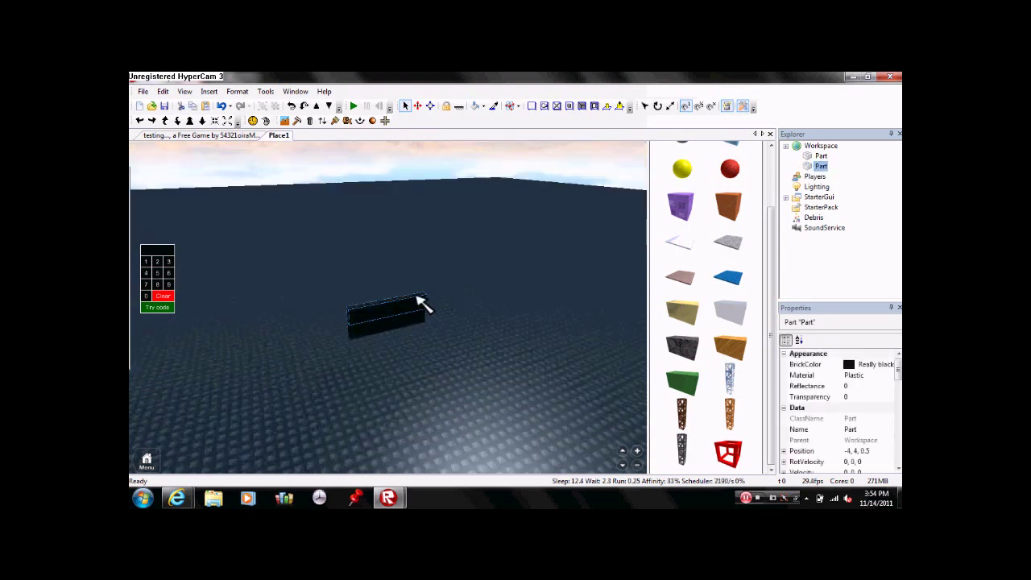
drag(408, 306, 502, 320)
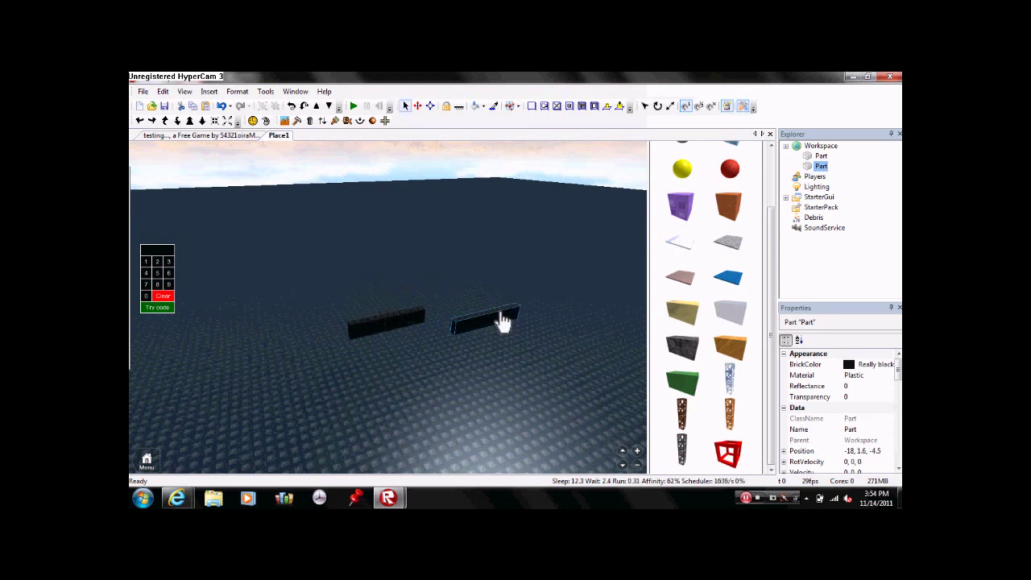
key(Delete)
Step: Stretch the remaining black brick further along its length from one end
right_drag(471, 305, 464, 302)
scroll(464, 302, up, 3)
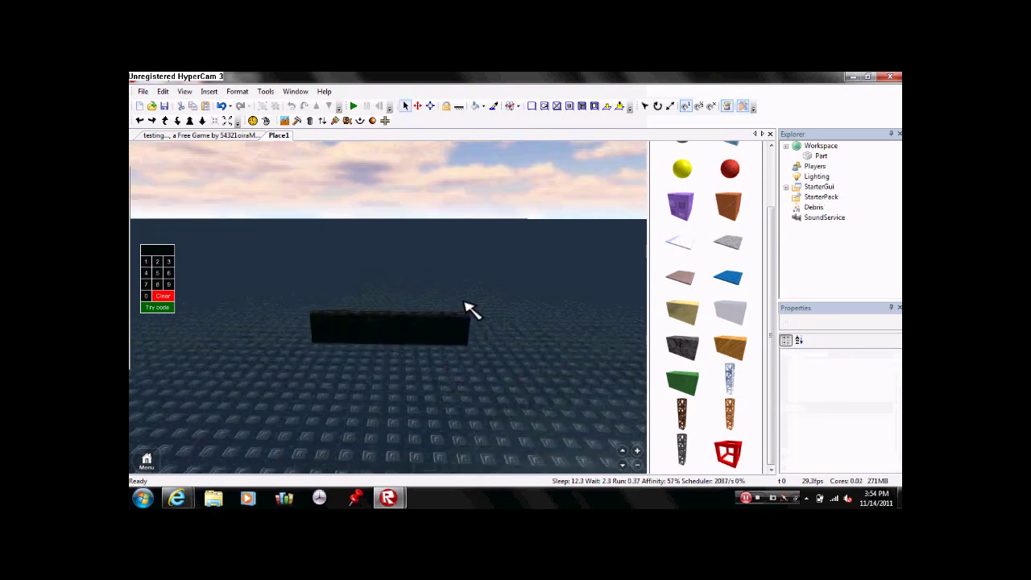
scroll(472, 322, up, 1)
click(471, 340)
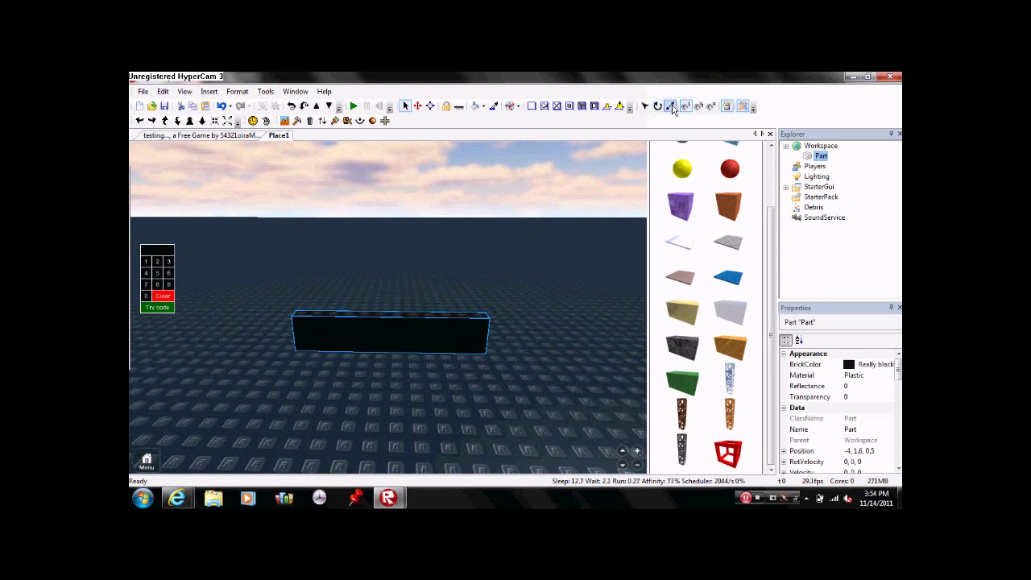
click(671, 107)
drag(537, 332, 632, 323)
scroll(598, 296, down, 2)
click(515, 191)
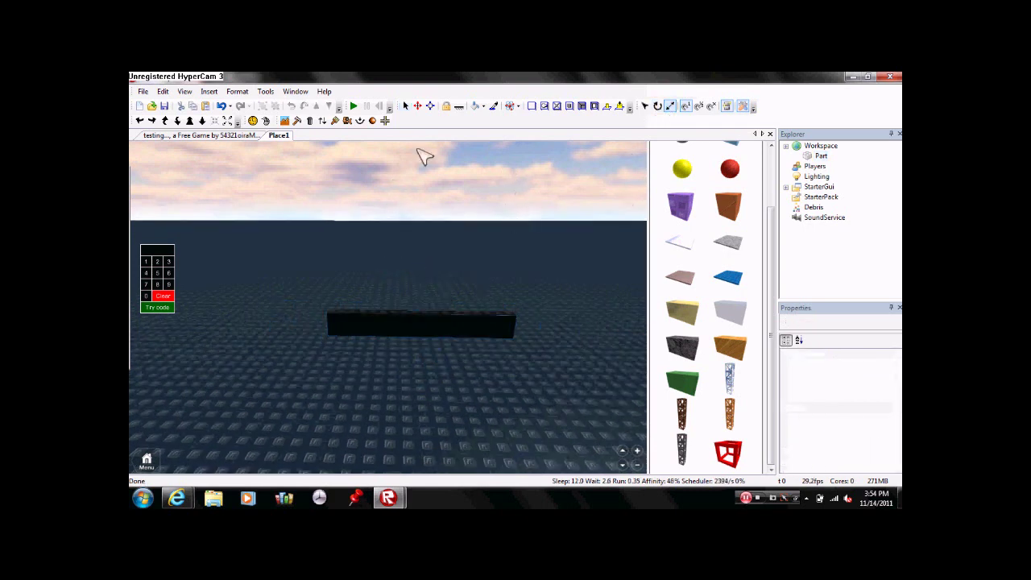
Step: Duplicate the long black brick and set the copy on the baseplate directly in front of the original
click(427, 332)
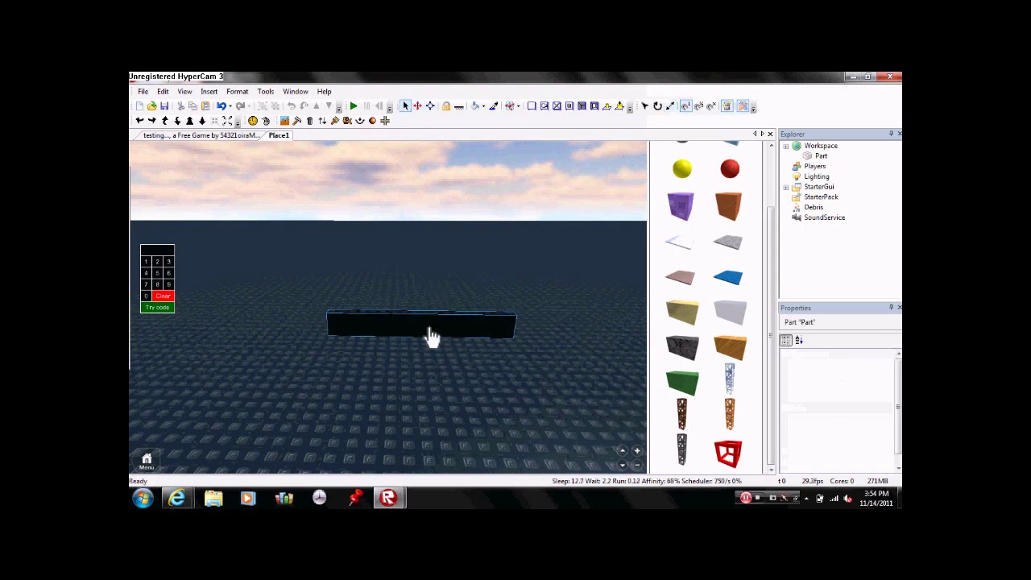
click(469, 263)
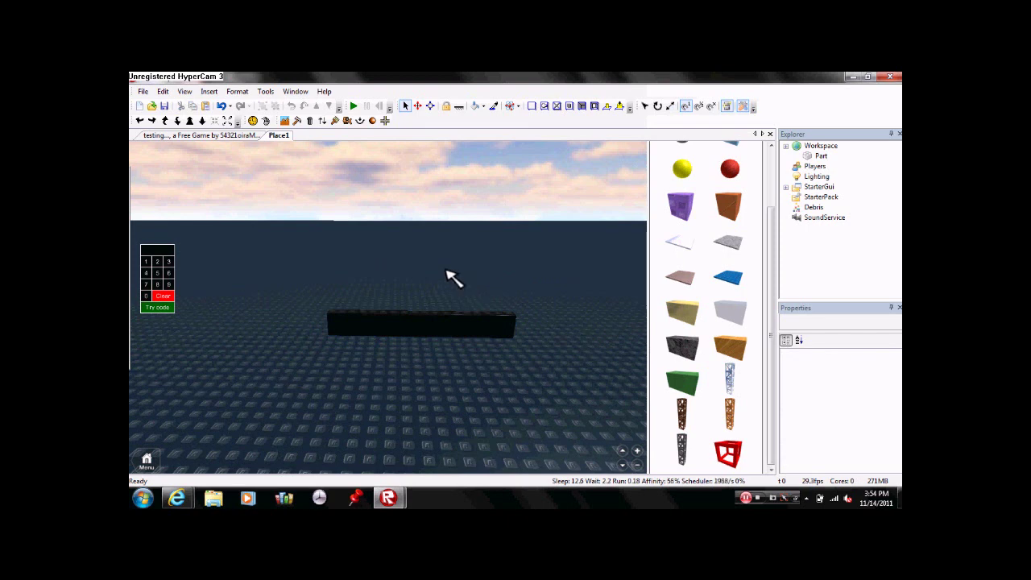
key(ctrl+v)
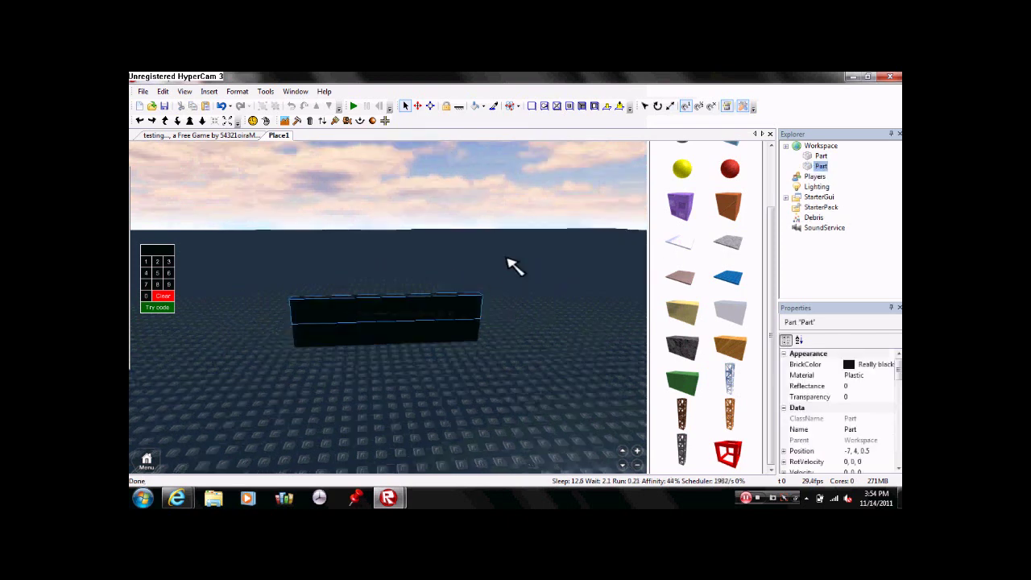
drag(425, 312, 403, 338)
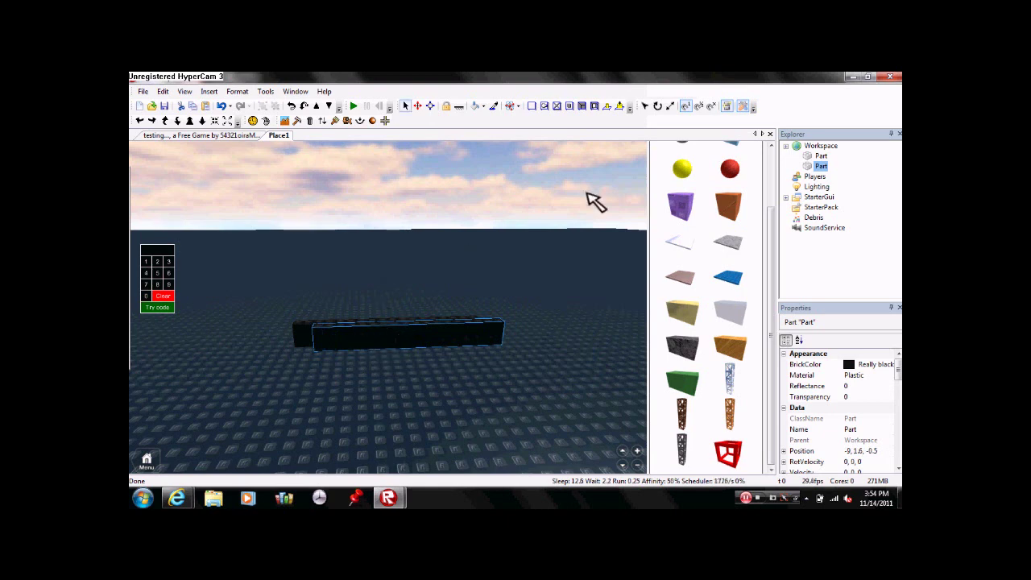
Step: Shorten the copied brick to a narrow block and place it on top of one end of the long brick
drag(299, 345, 475, 358)
right_drag(476, 332, 474, 343)
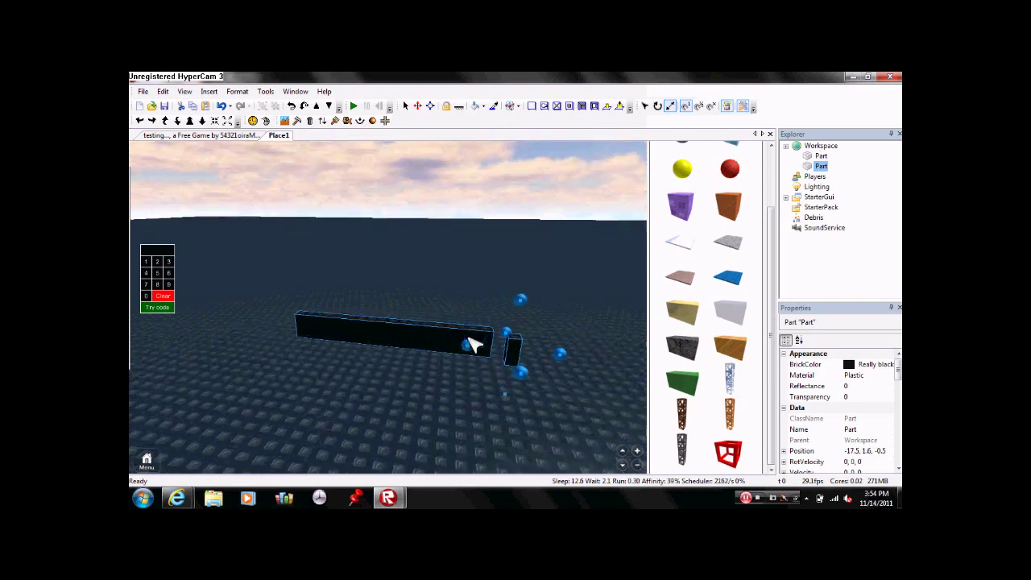
scroll(474, 337, up, 4)
scroll(477, 335, down, 3)
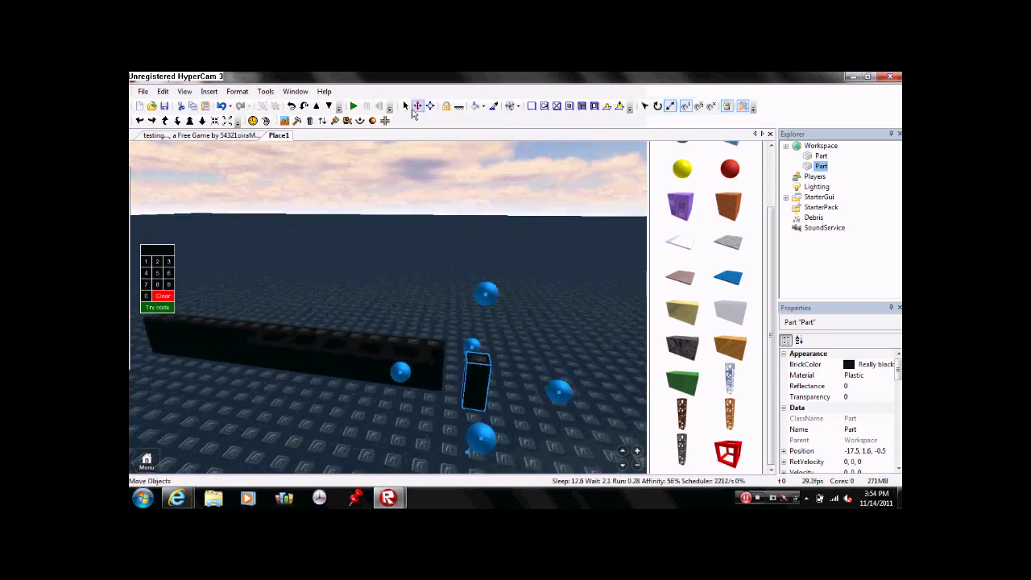
click(406, 105)
drag(476, 390, 433, 318)
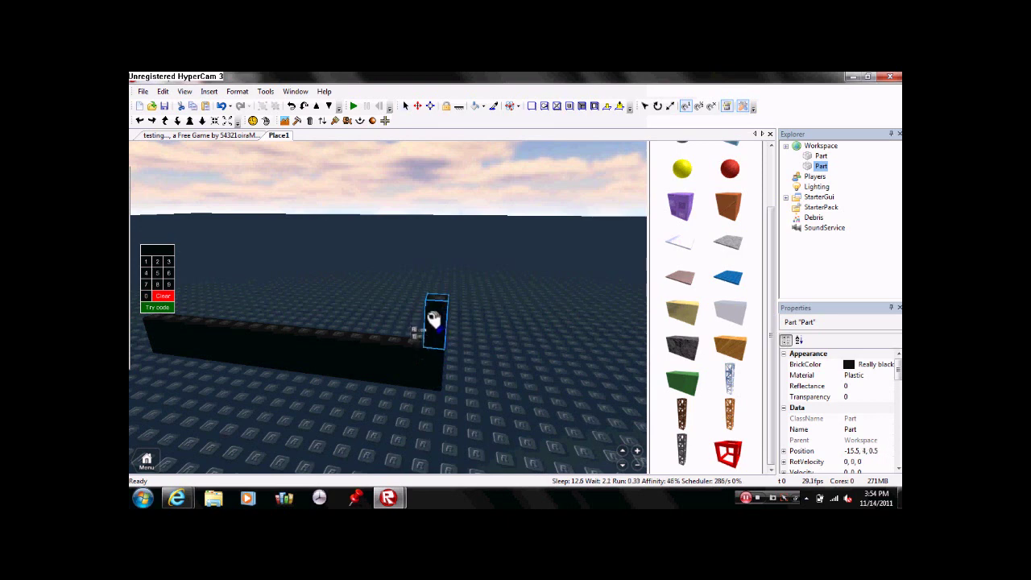
Step: Stretch the narrow block upward into a tall post standing on the end of the long brick
right_drag(431, 319, 463, 315)
scroll(418, 187, down, 3)
right_drag(418, 188, 386, 185)
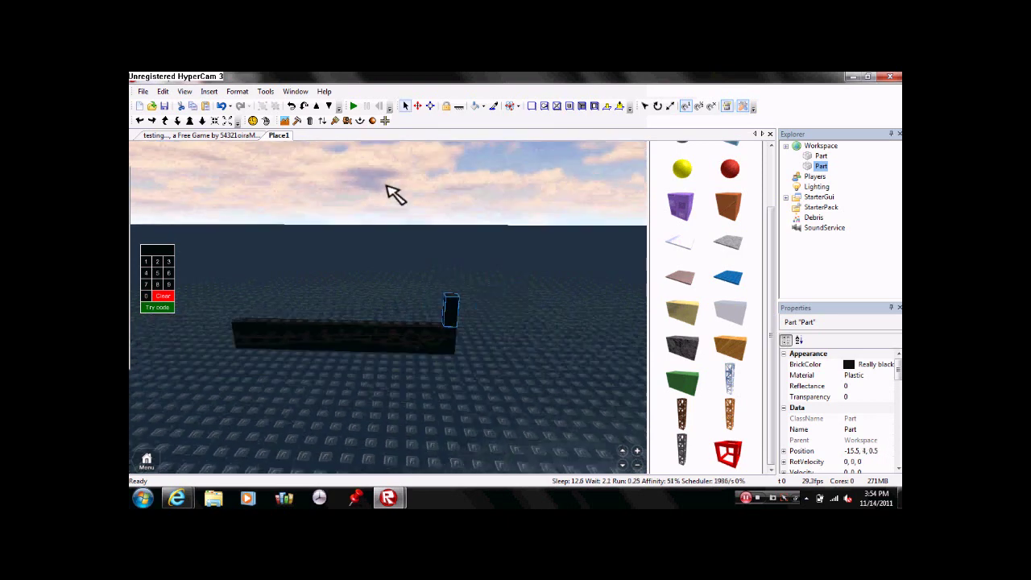
click(671, 106)
drag(453, 259, 460, 182)
click(372, 193)
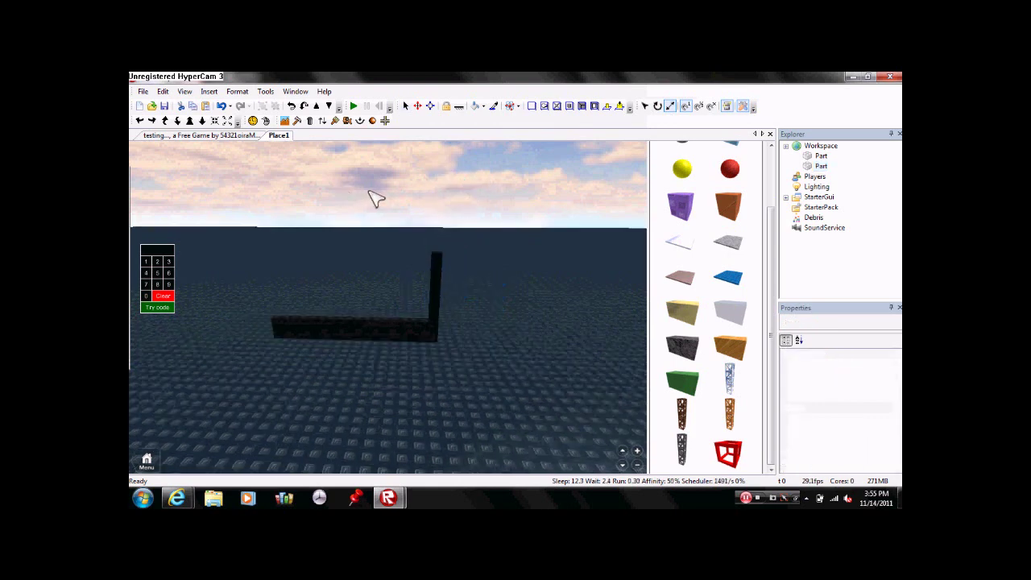
scroll(371, 191, up, 2)
scroll(372, 191, down, 2)
right_drag(373, 191, 387, 181)
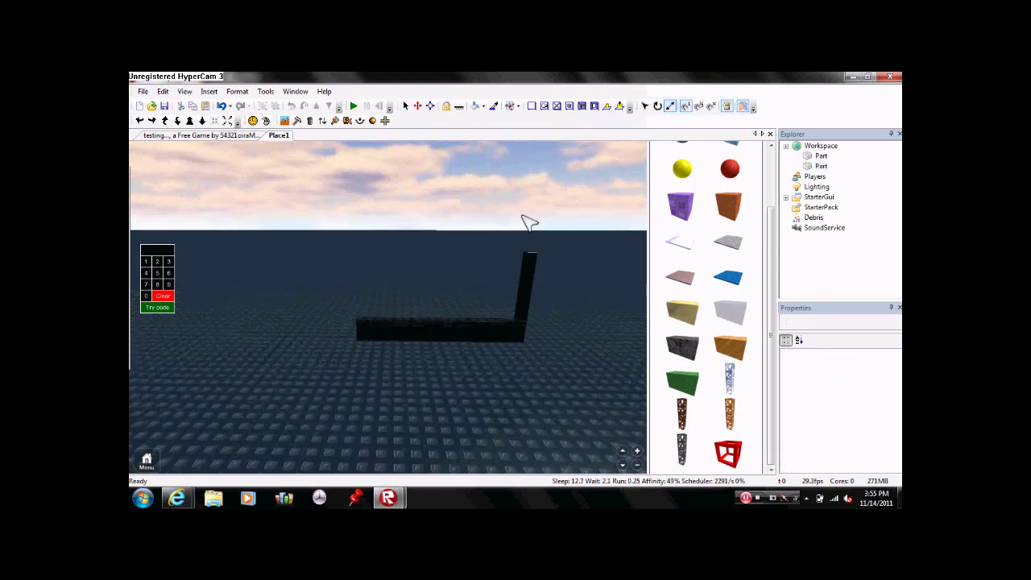
key(ctrl+v)
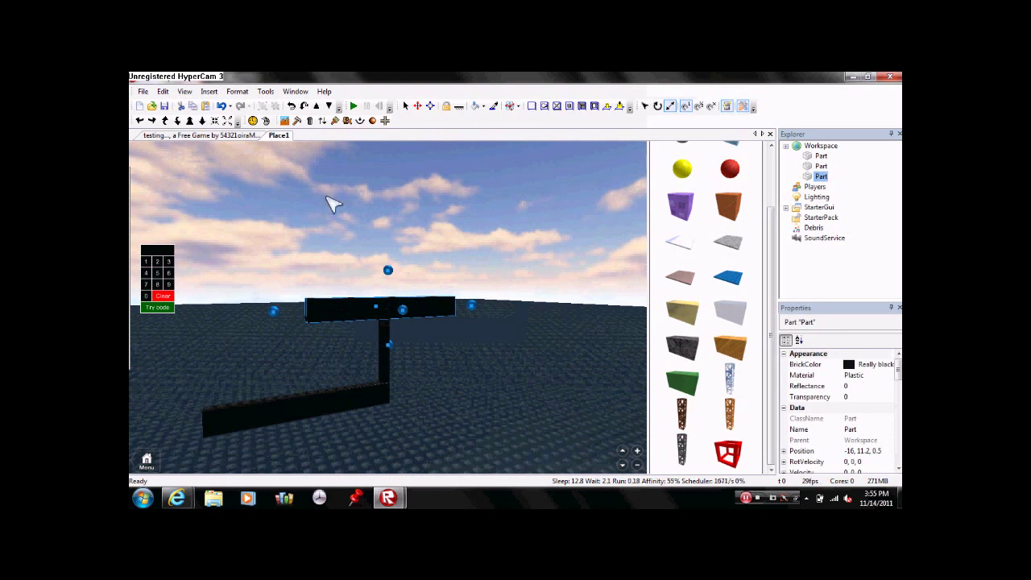
click(407, 110)
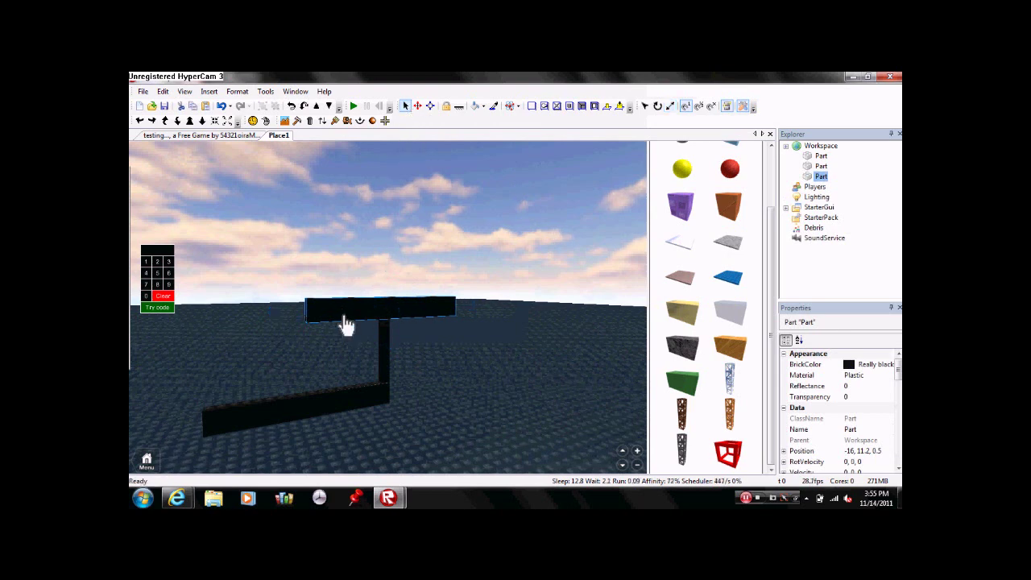
right_drag(343, 315, 345, 312)
key(Delete)
Step: Duplicate the tall black post and stand the copy on the opposite end of the long base brick
click(383, 362)
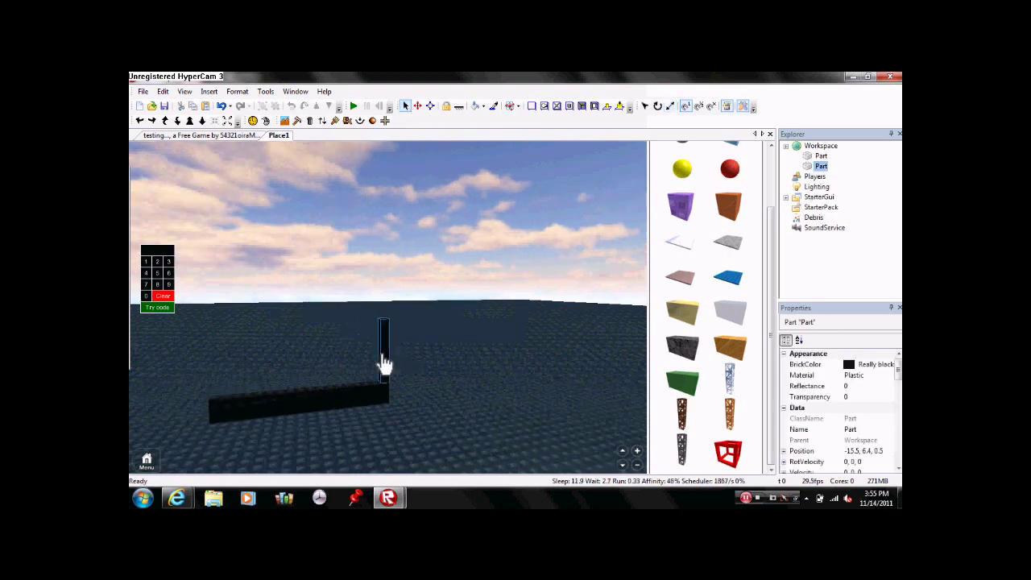
click(478, 362)
key(ctrl+v)
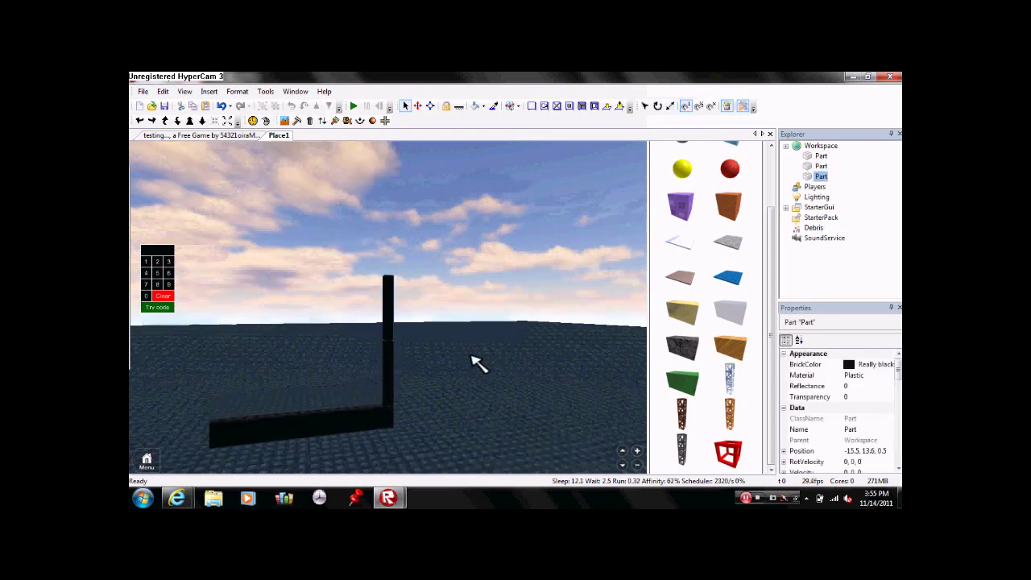
drag(385, 319, 215, 390)
right_drag(274, 360, 287, 314)
key(w)
key(a)
click(399, 342)
Step: Duplicate the long base brick and place the copy across the tops of both posts to close the frame
click(436, 441)
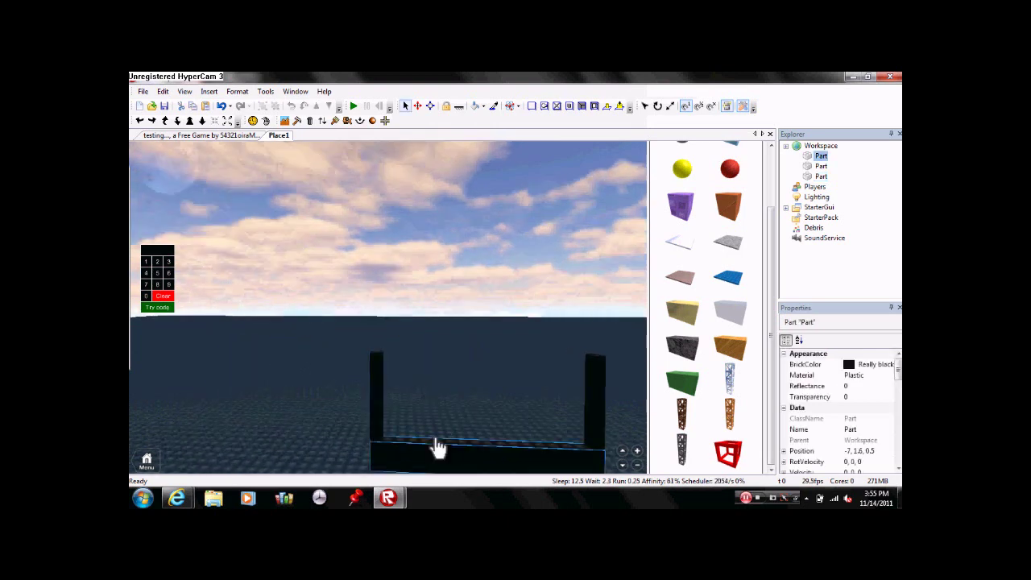
click(462, 351)
scroll(459, 350, down, 2)
key(ctrl+v)
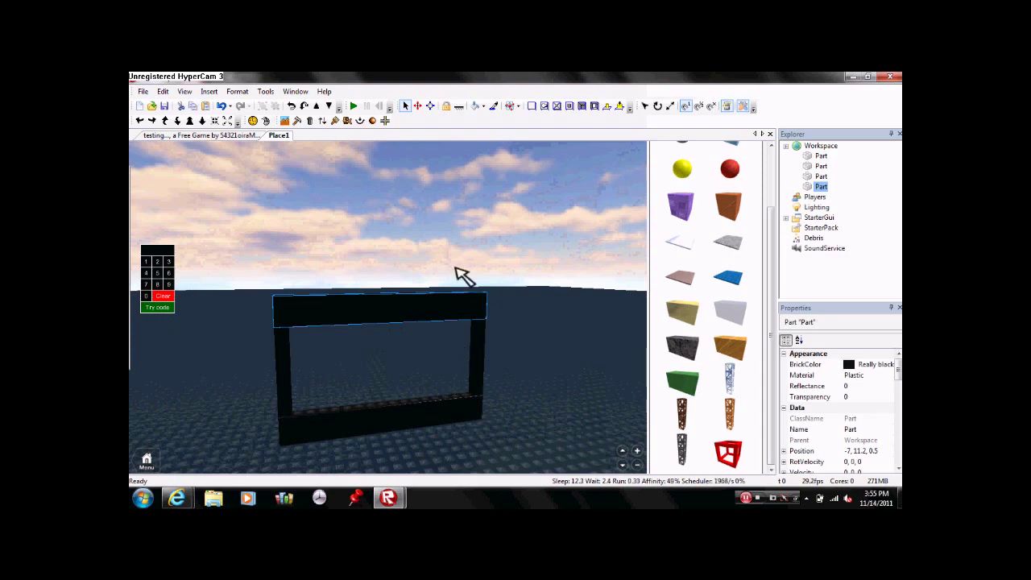
click(518, 321)
Step: Insert a dark slate brick on top of the frame and thin it to match the frame's depth
click(682, 346)
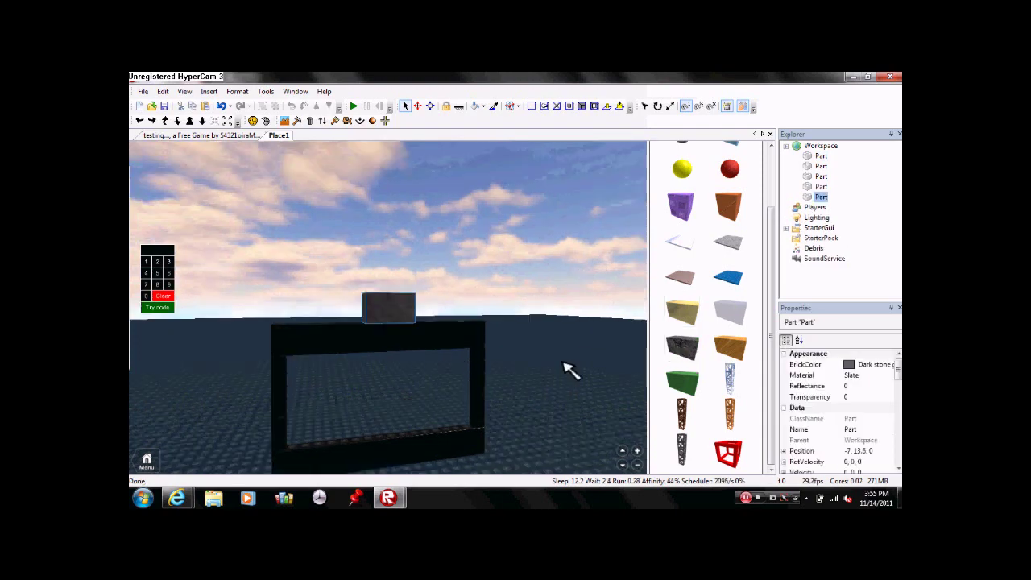
scroll(463, 310, up, 3)
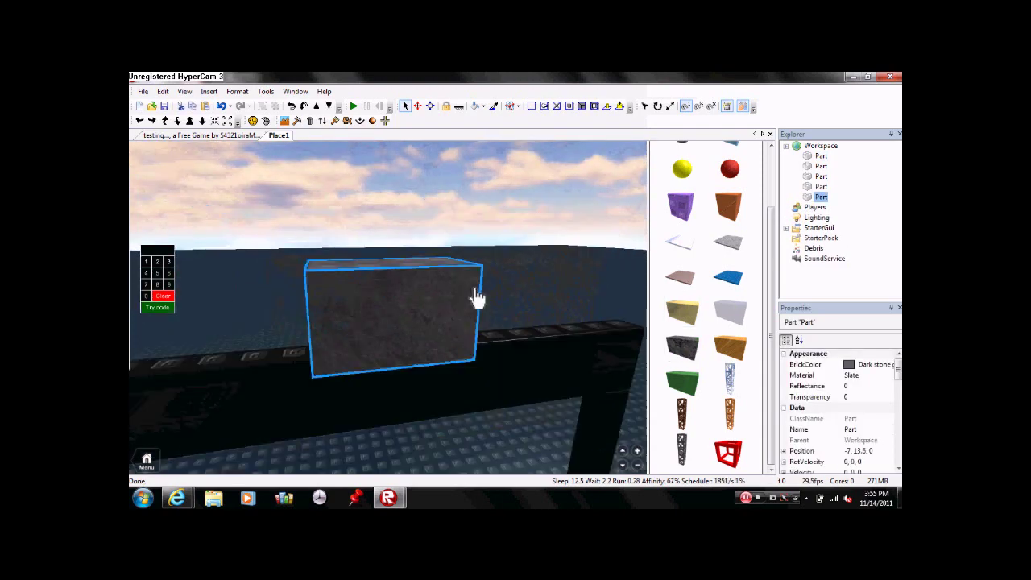
scroll(483, 299, down, 3)
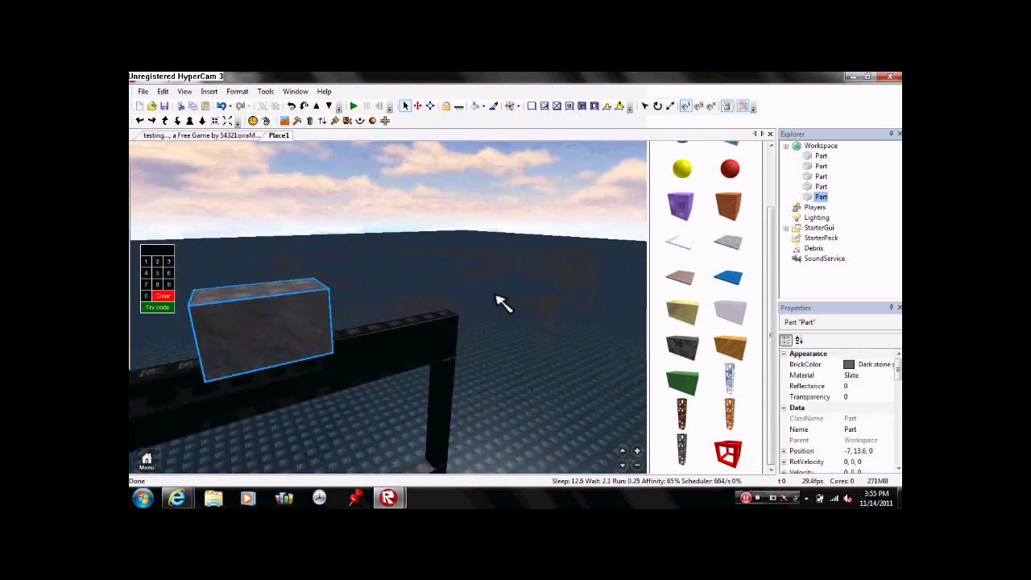
right_drag(551, 255, 554, 255)
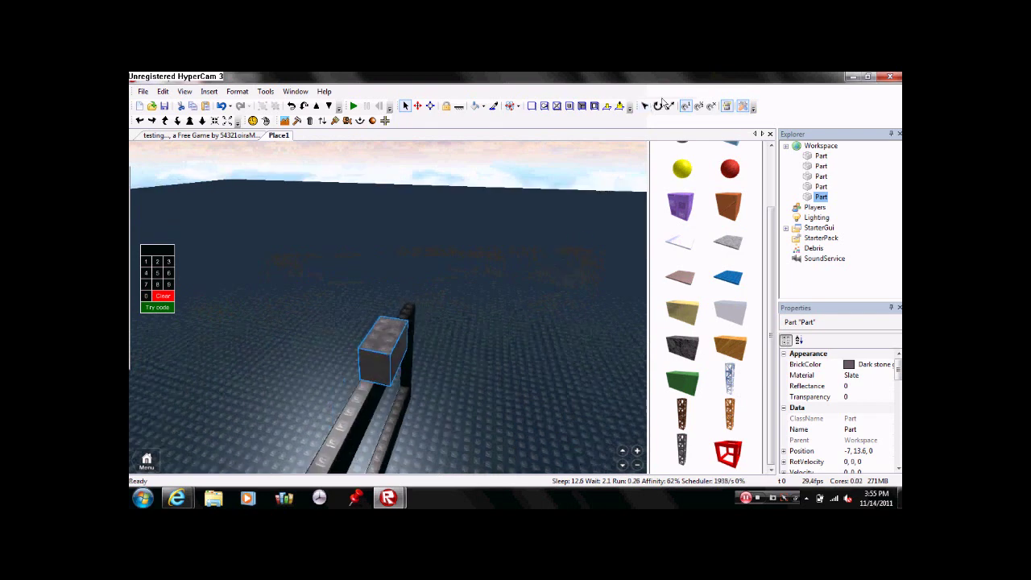
click(669, 105)
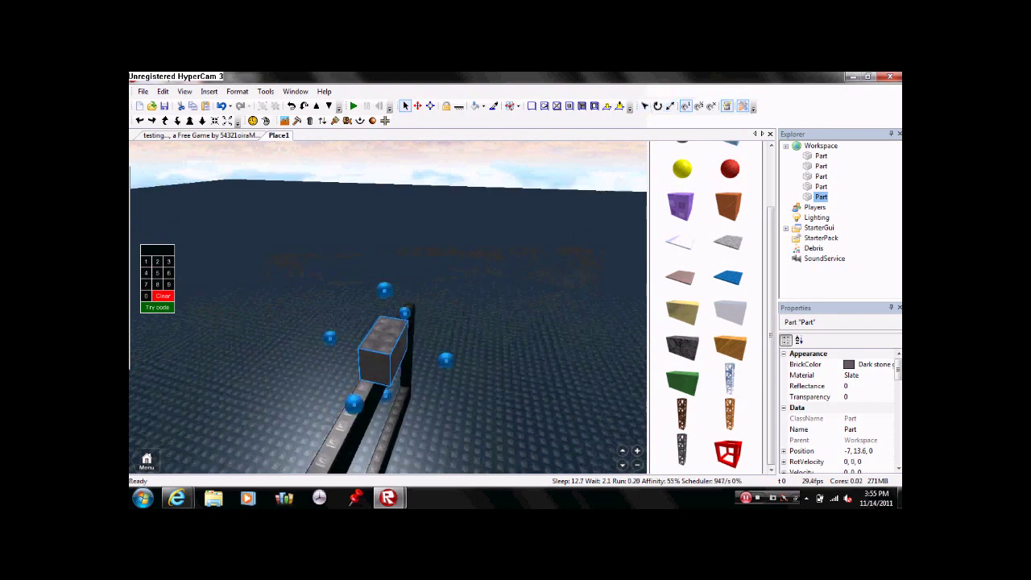
drag(330, 336, 354, 344)
right_drag(472, 272, 471, 273)
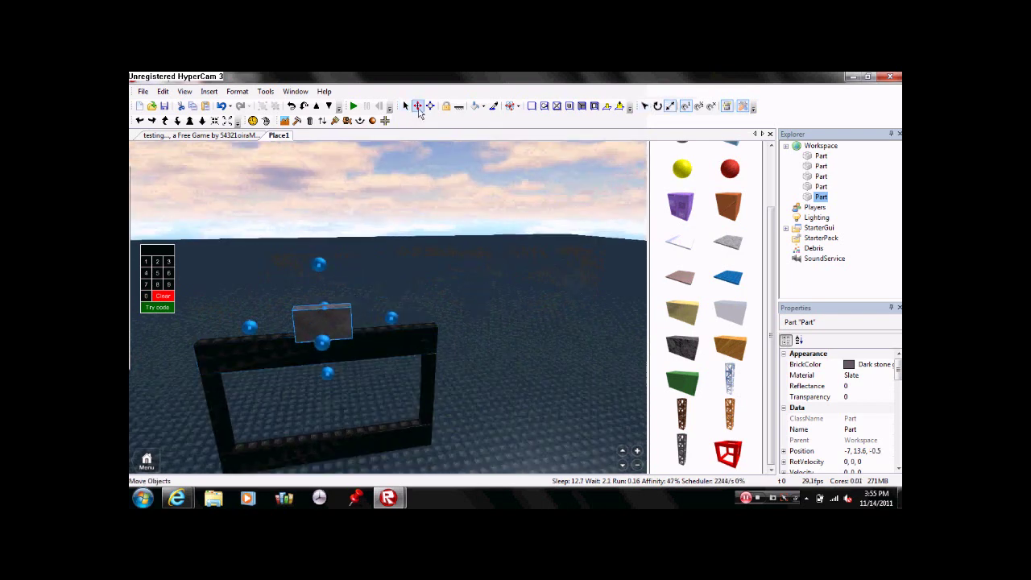
Step: Move the slate brick into a lower corner of the frame's opening, resting on the base brick
click(405, 111)
right_drag(402, 244, 471, 316)
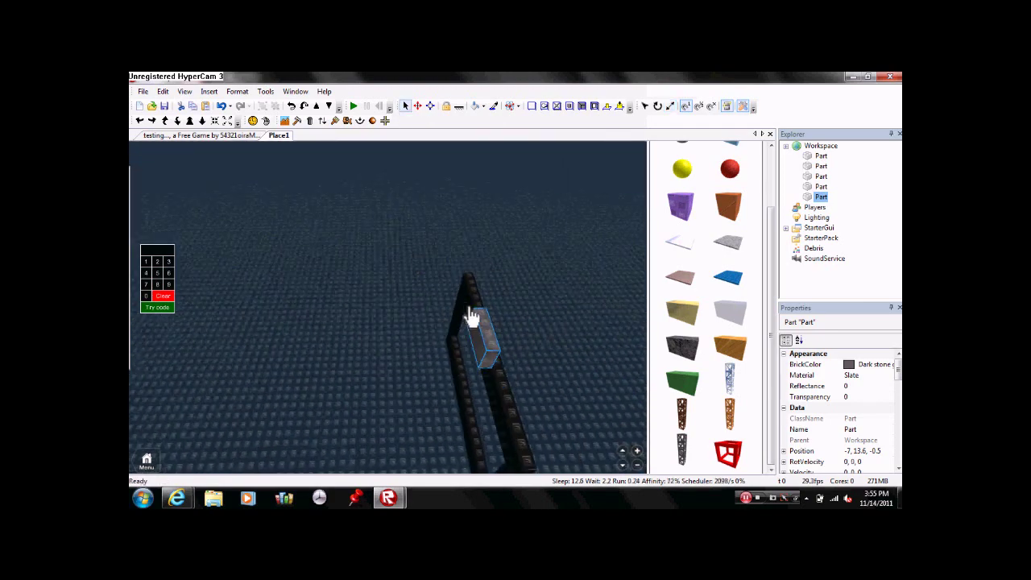
drag(483, 363, 441, 375)
right_drag(498, 316, 508, 309)
scroll(508, 308, down, 3)
scroll(508, 309, up, 3)
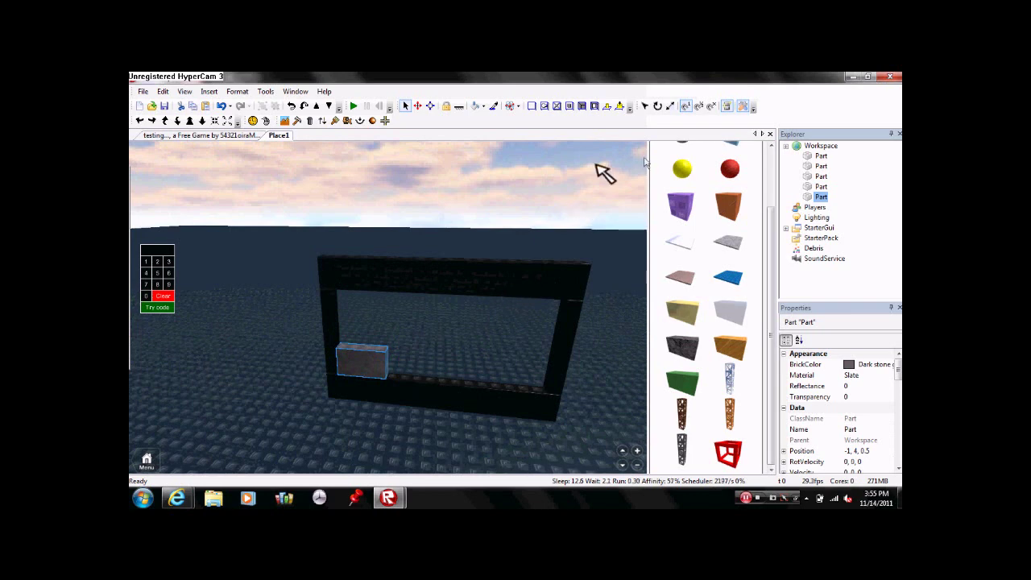
Step: Stretch the slate brick in length and height until it fills the whole frame opening
click(670, 105)
drag(424, 363, 626, 384)
drag(446, 320, 453, 231)
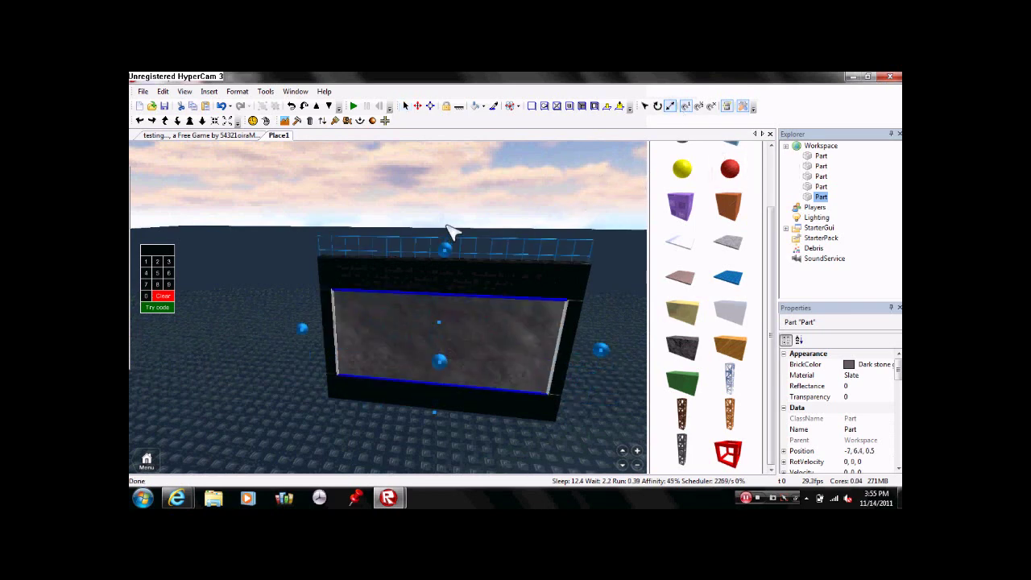
click(460, 161)
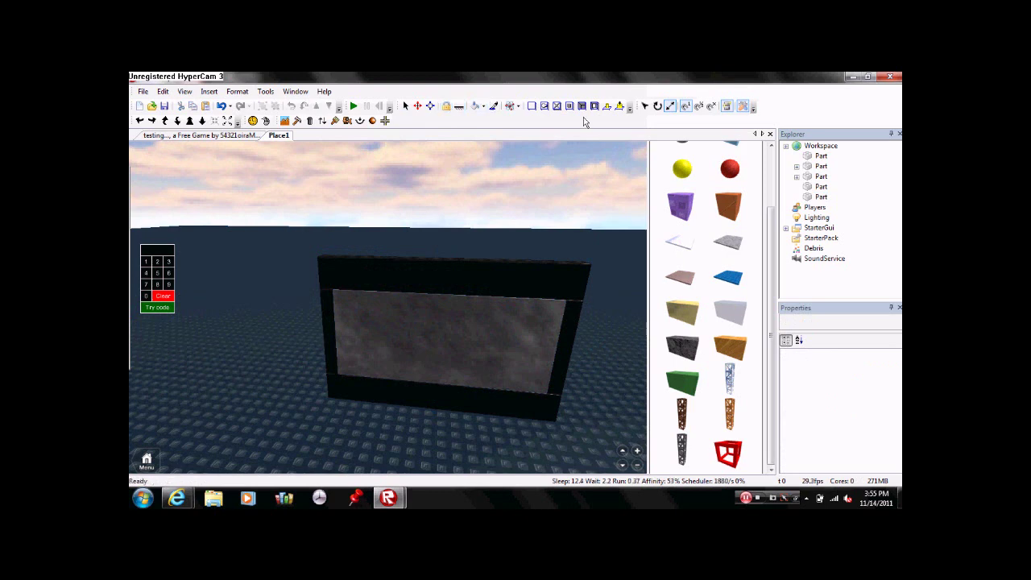
Step: Change the inner panel's material to Plastic and fill it with black
click(514, 110)
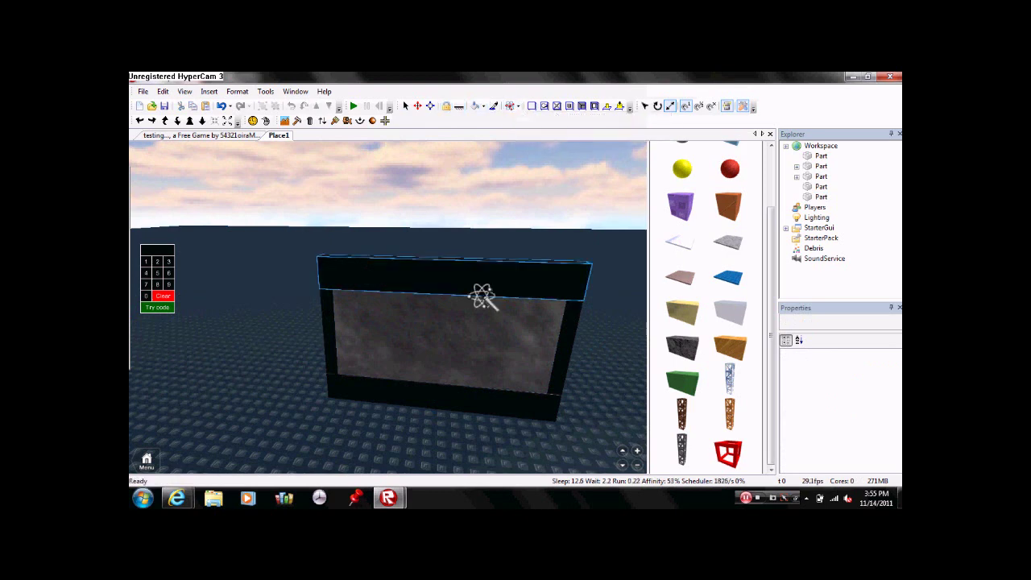
click(483, 107)
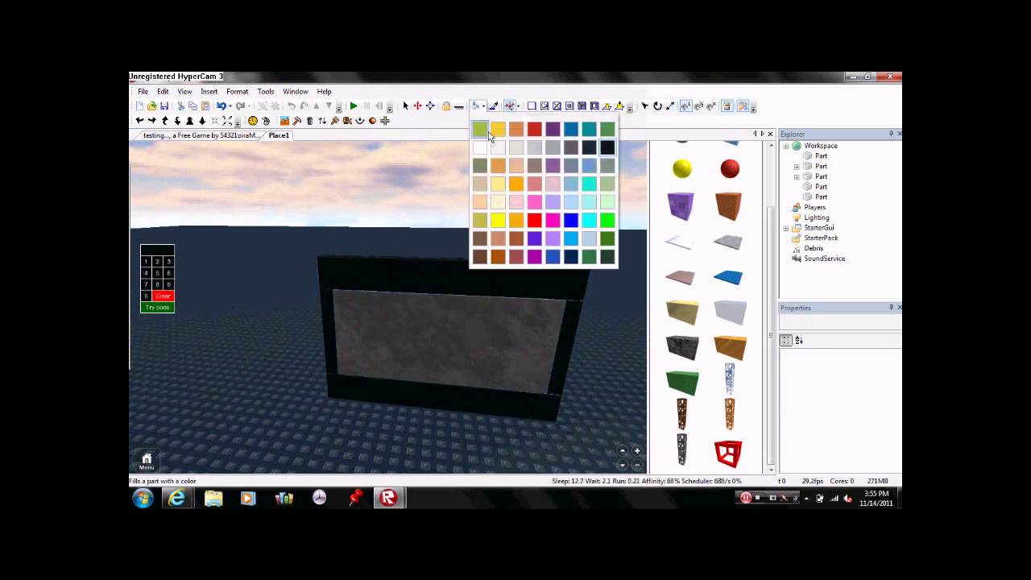
click(593, 150)
click(496, 314)
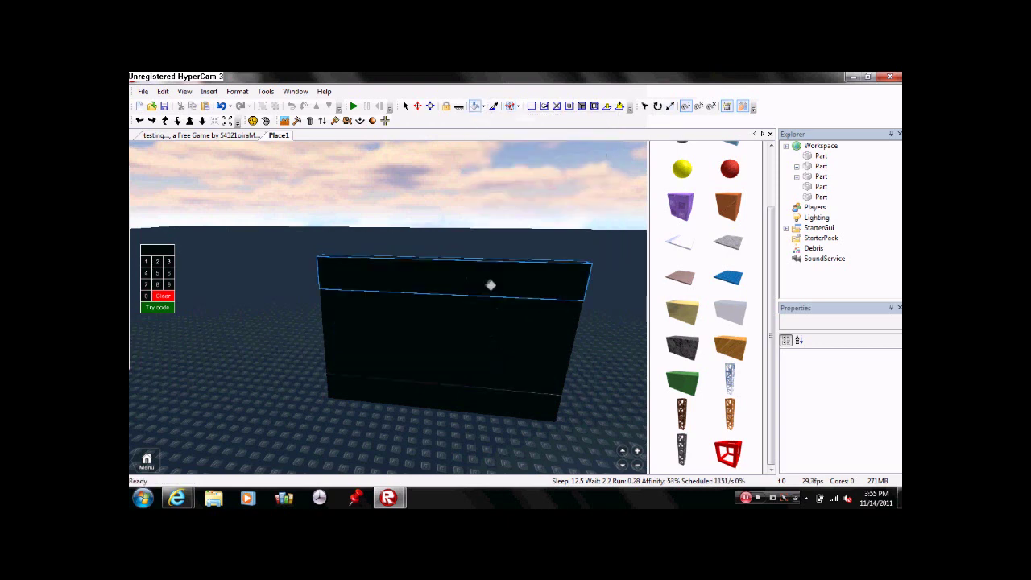
Step: Recolour the inner panel light grey and replace that with a darker medium grey
click(484, 106)
click(543, 151)
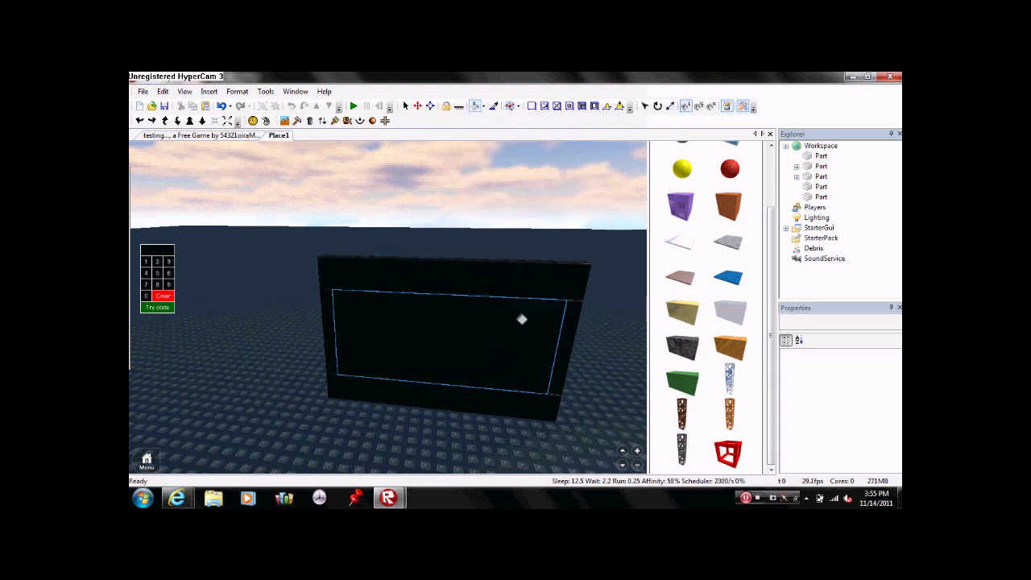
click(510, 349)
click(480, 107)
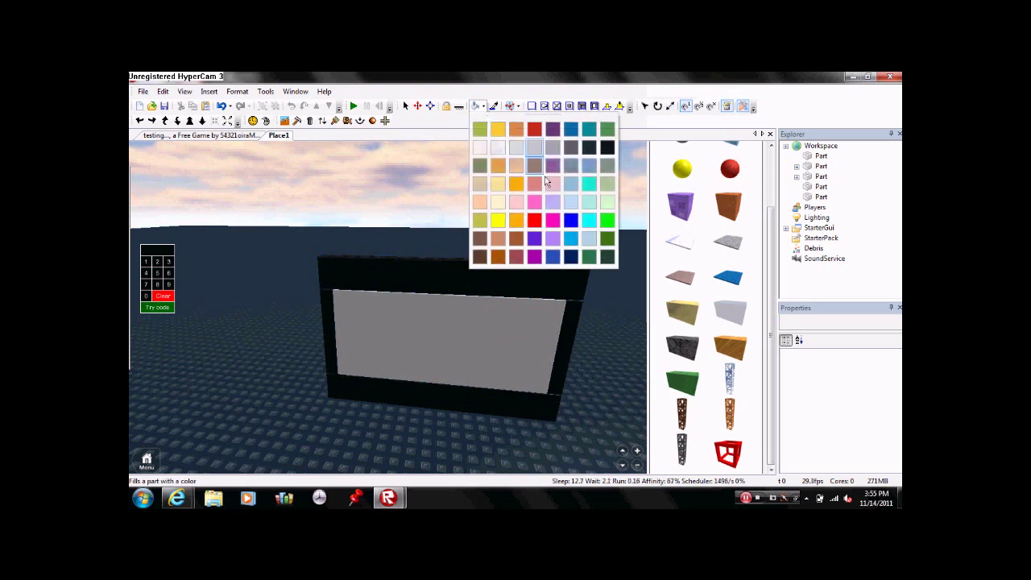
click(553, 150)
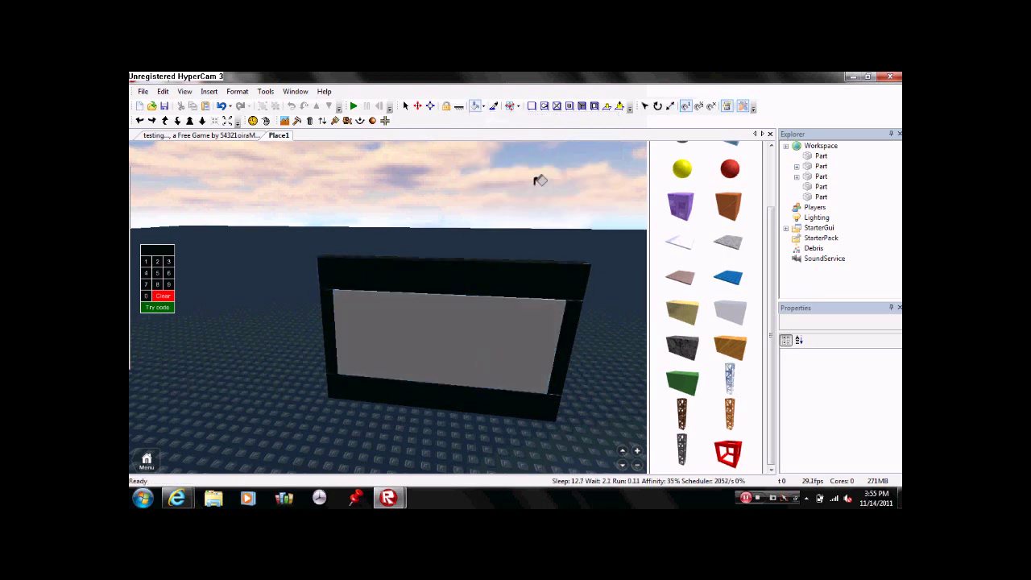
Step: Search the Free Models in the inventory for "funny cat"
drag(773, 224, 770, 145)
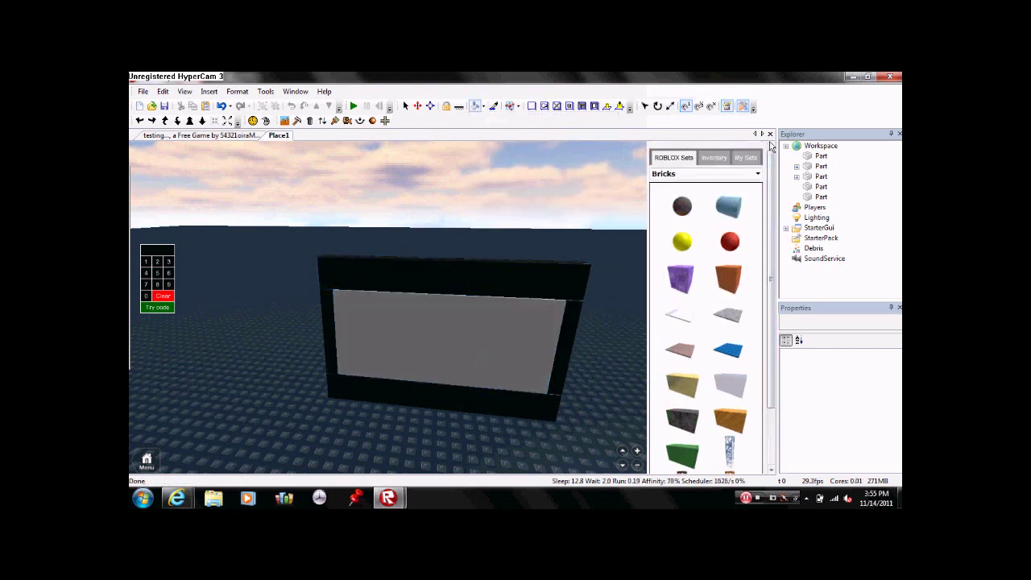
click(715, 157)
click(757, 174)
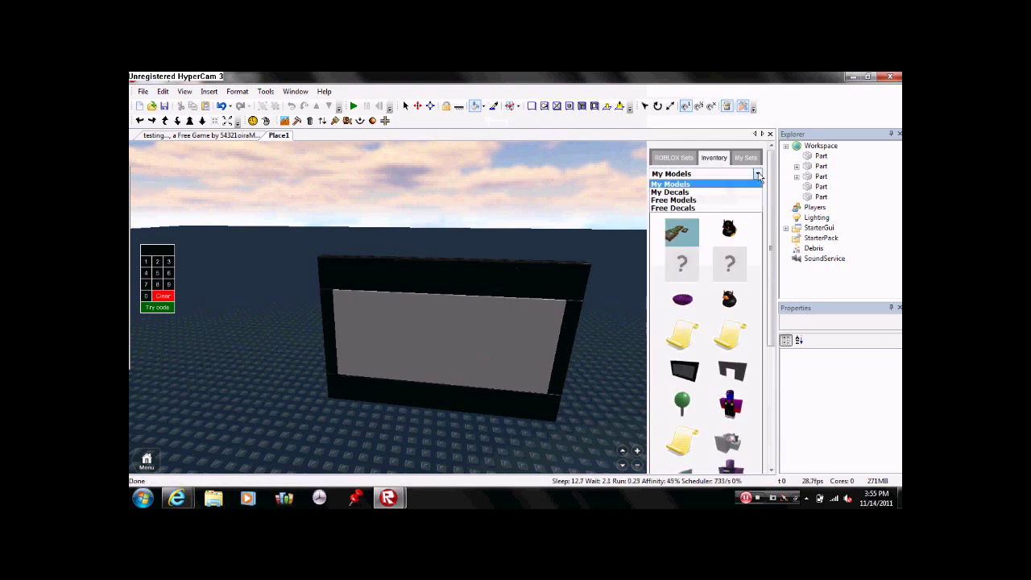
click(710, 203)
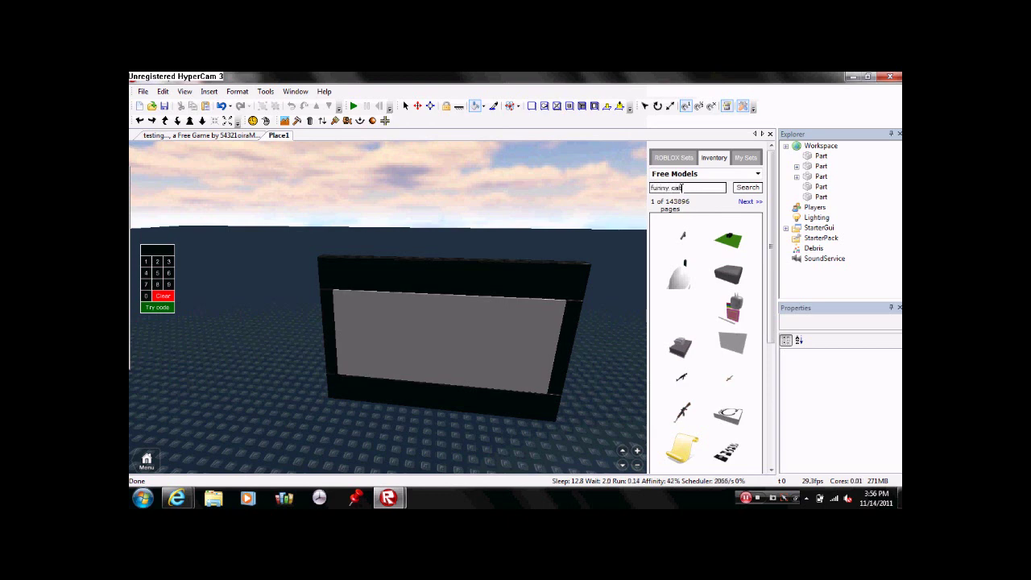
click(737, 190)
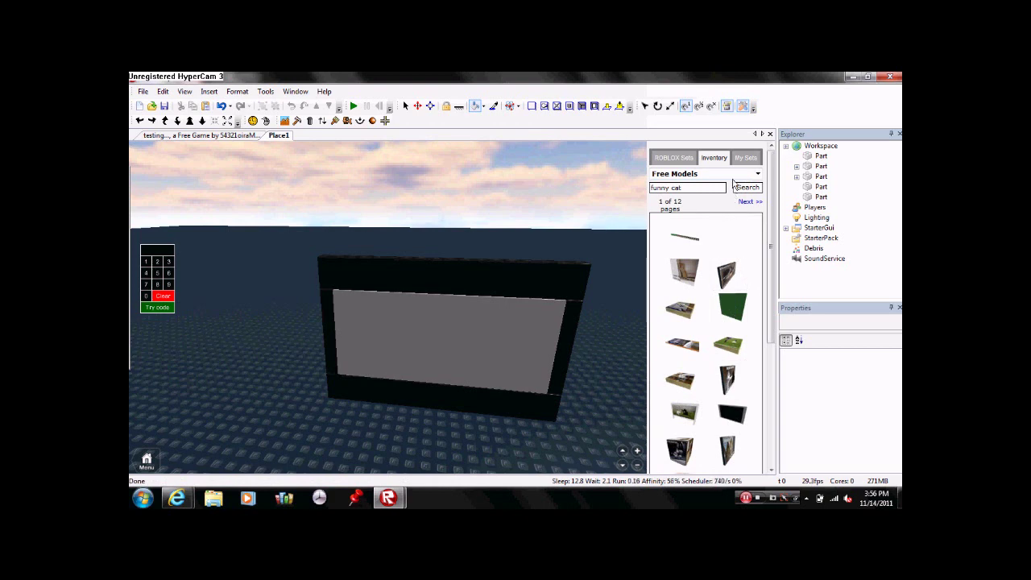
Step: Search the Free Decals for "funny cat" and apply the "It's dangerous to go alone! Take this." kitten decal to the panel's front face
click(755, 174)
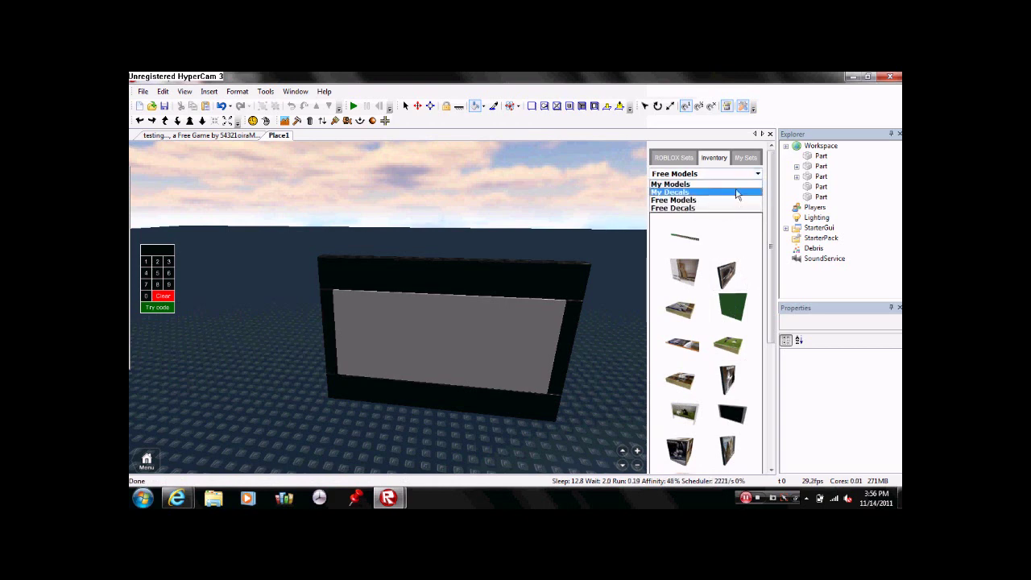
click(729, 208)
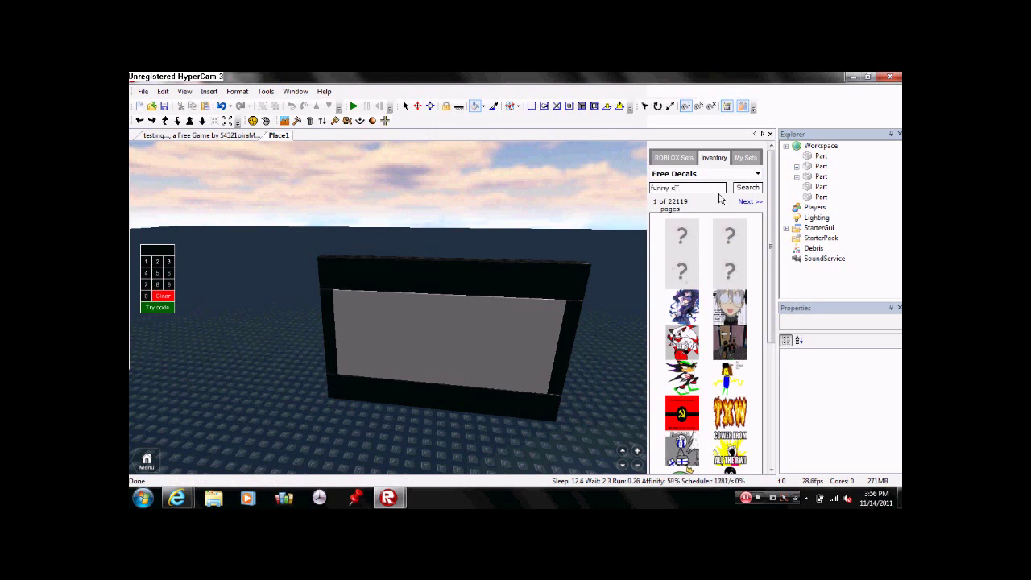
click(747, 187)
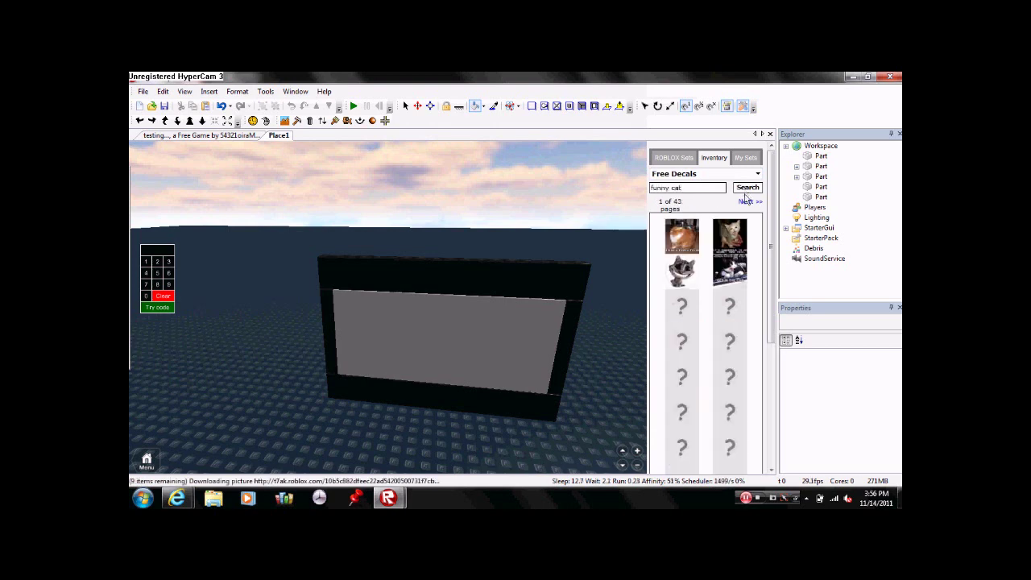
drag(736, 230, 455, 375)
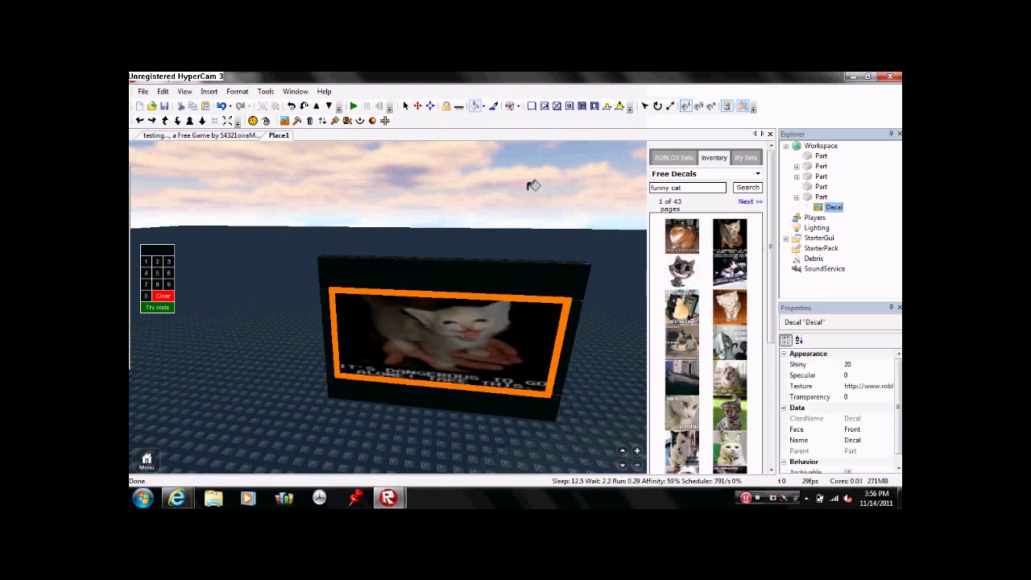
Step: Deselect the decal and examine the framed cat picture from near and far
click(406, 107)
scroll(458, 184, down, 3)
click(459, 184)
scroll(472, 215, up, 1)
right_drag(472, 215, 472, 215)
scroll(472, 215, down, 2)
scroll(472, 215, up, 2)
scroll(335, 196, up, 3)
scroll(305, 199, down, 3)
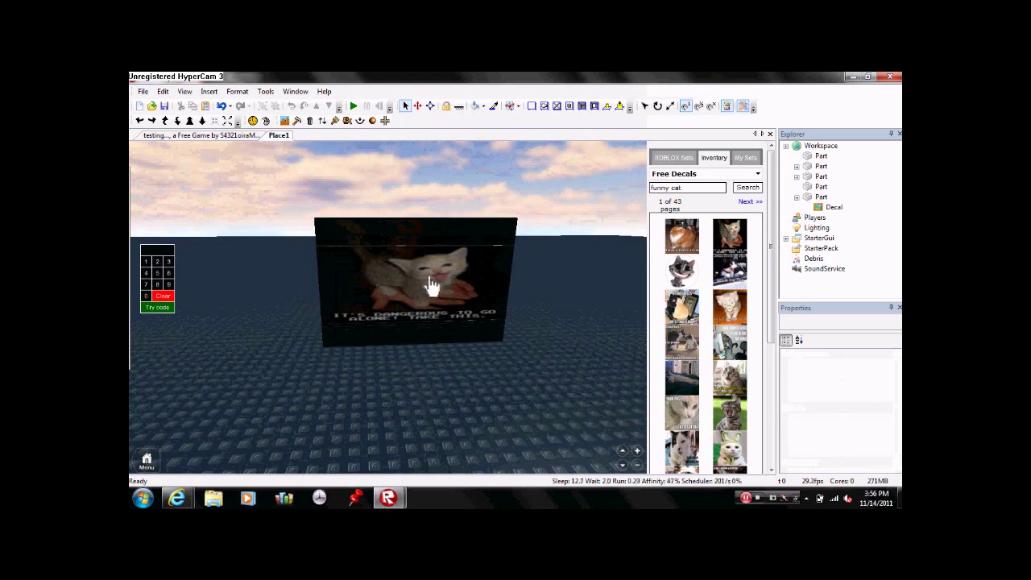
Step: Select all five parts that make up the framed screen
drag(322, 217, 561, 402)
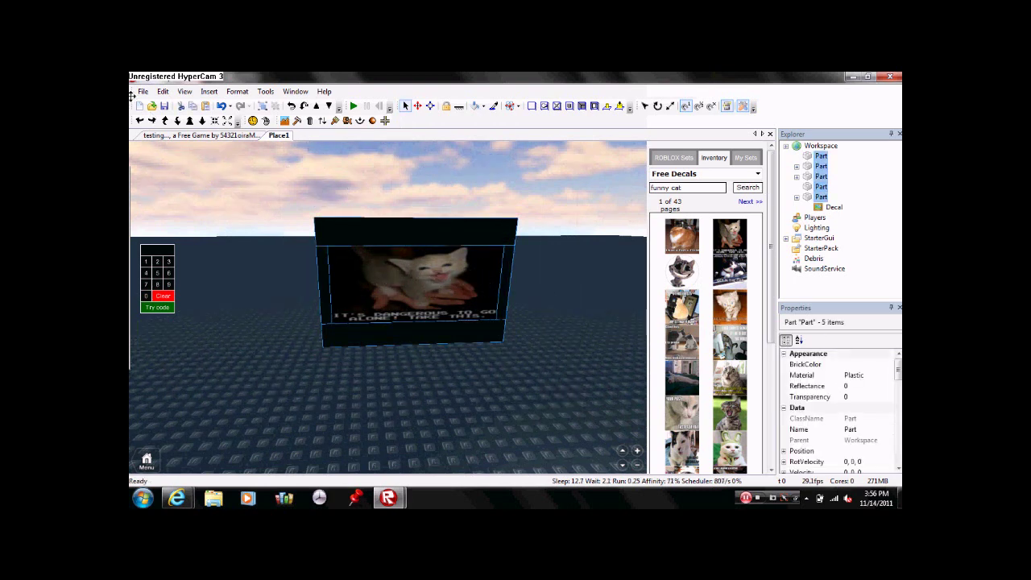
click(143, 91)
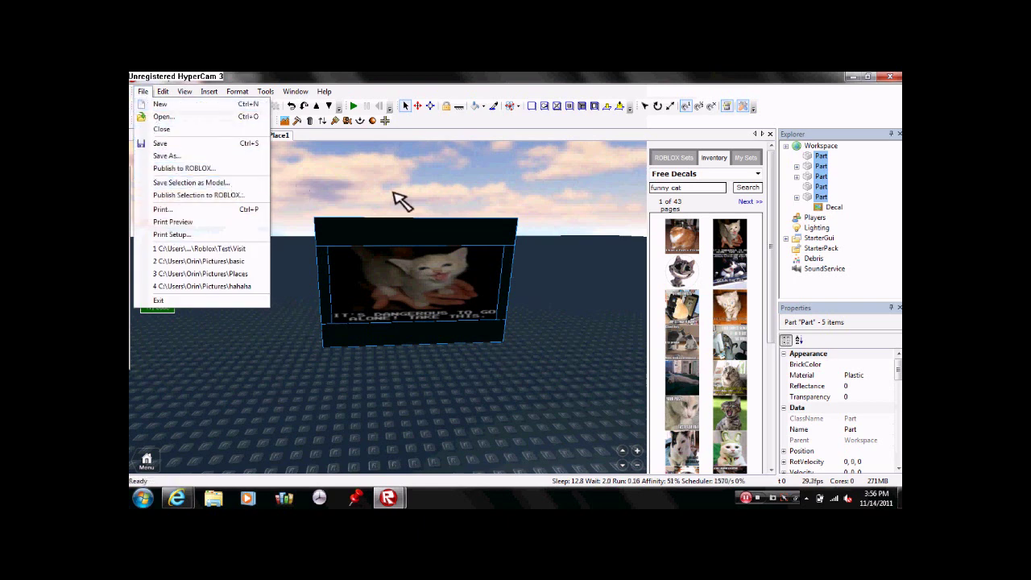
click(618, 203)
click(801, 155)
shift+click(821, 196)
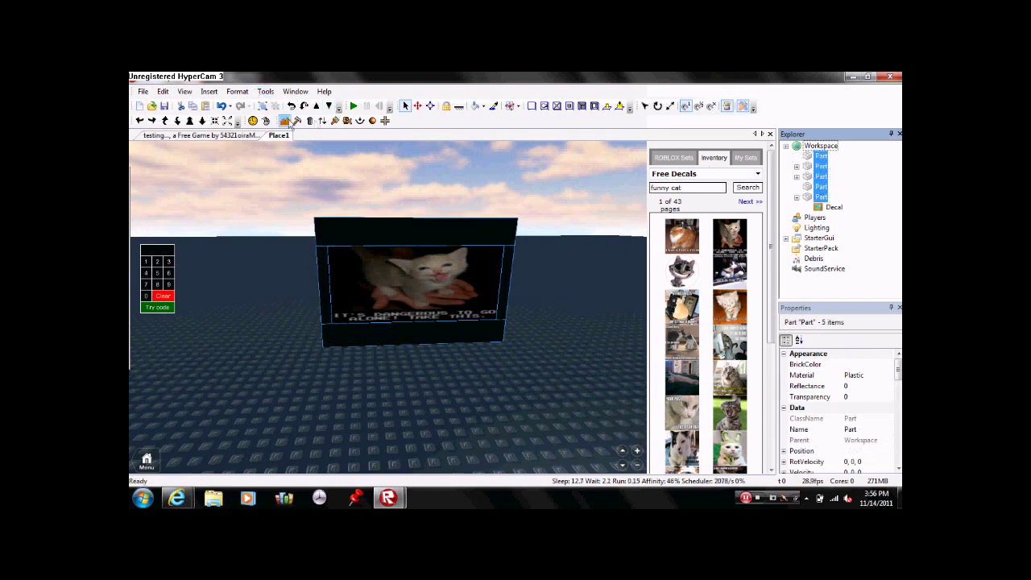
Step: Group the five selected screen parts into one model and rename it Television
click(264, 107)
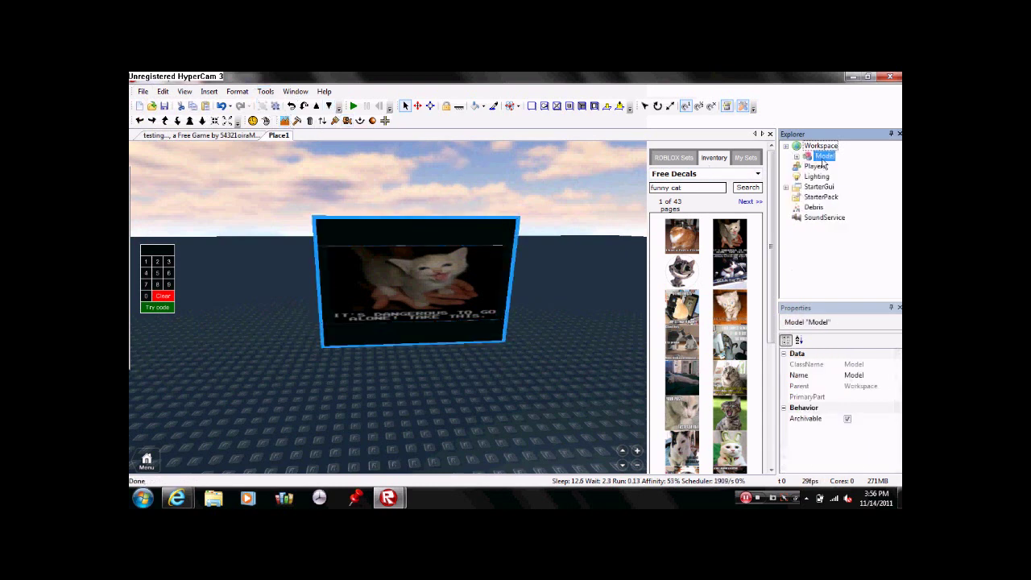
click(823, 156)
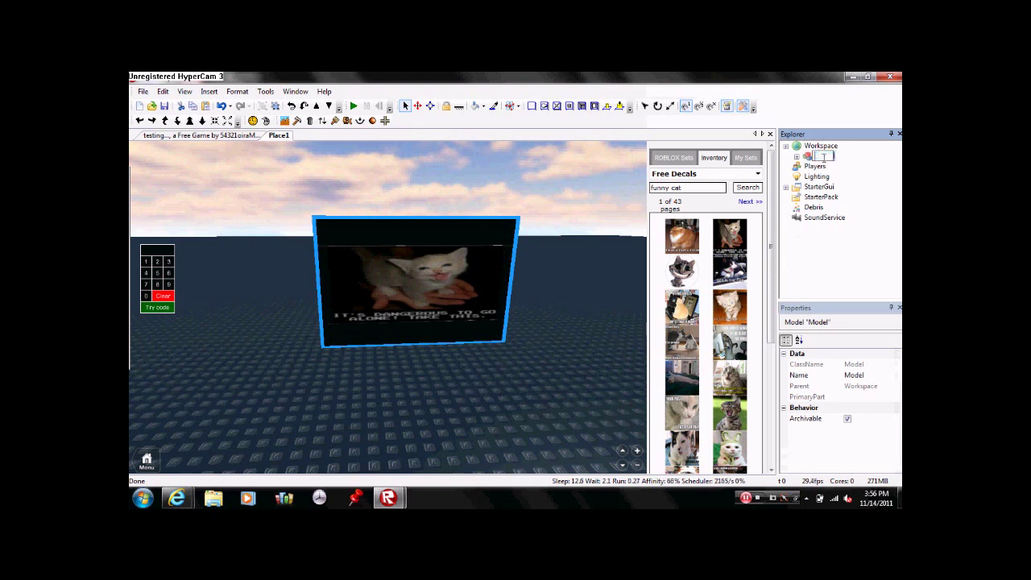
text(Television)
click(861, 186)
click(821, 146)
Step: Start saving the Television model to ROBLOX as a new model named "Funny Cat Television"
click(829, 157)
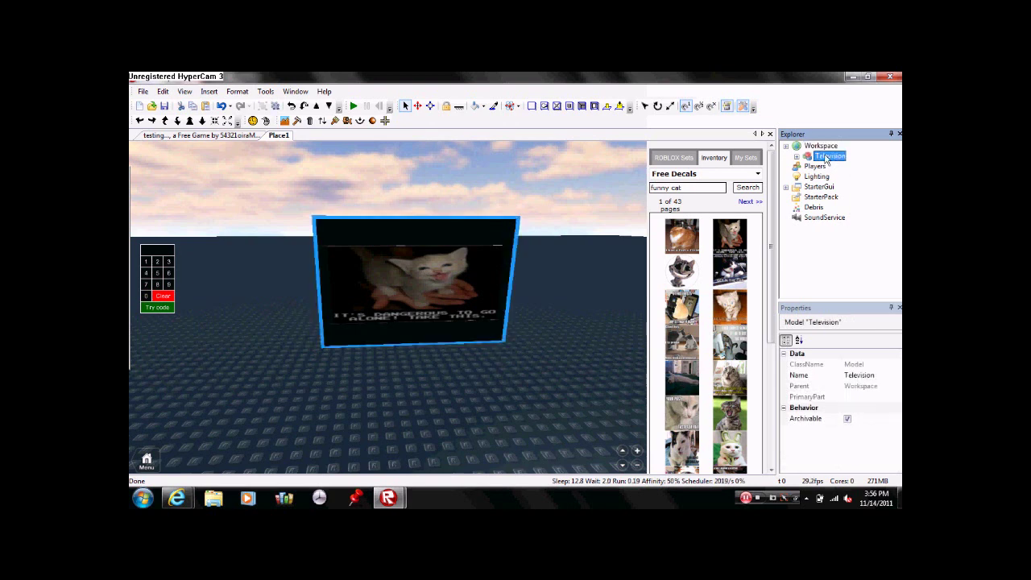
right_click(829, 154)
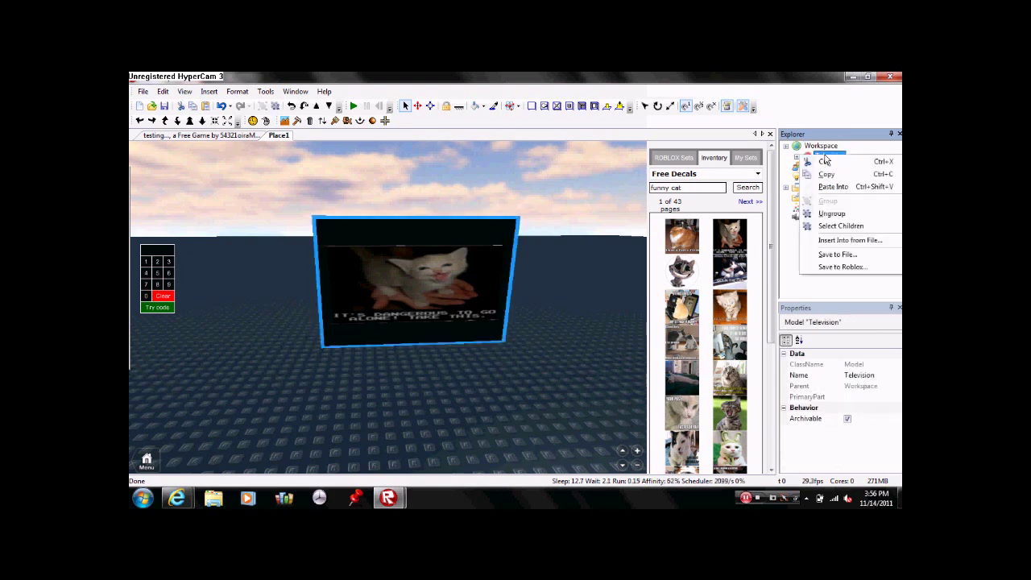
click(865, 267)
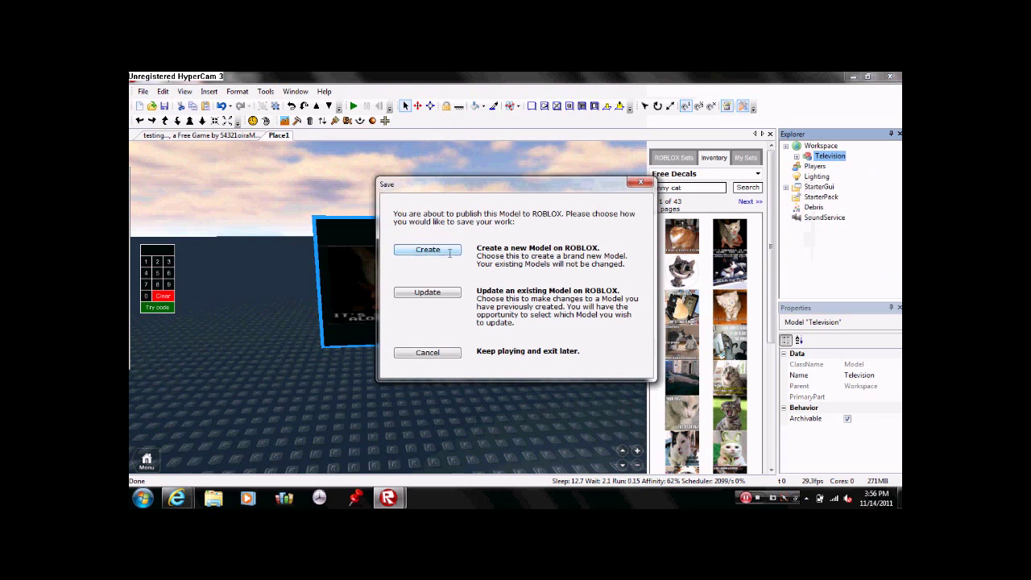
click(427, 250)
drag(475, 214, 411, 208)
key(BackSpace)
text(Funny Cat Television)
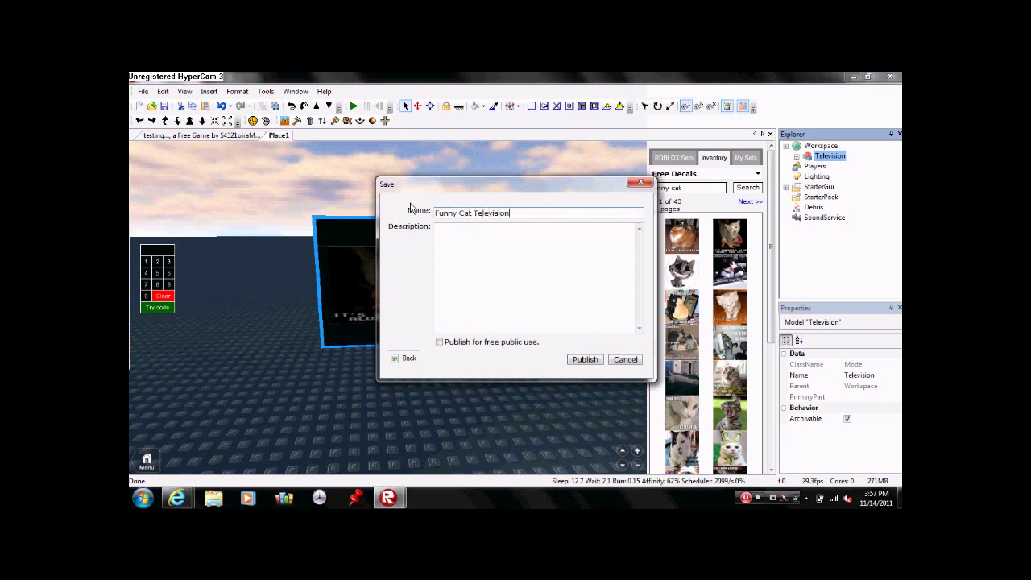
Step: Give the new model the description "lolwut", allow free public use, and publish it
click(471, 293)
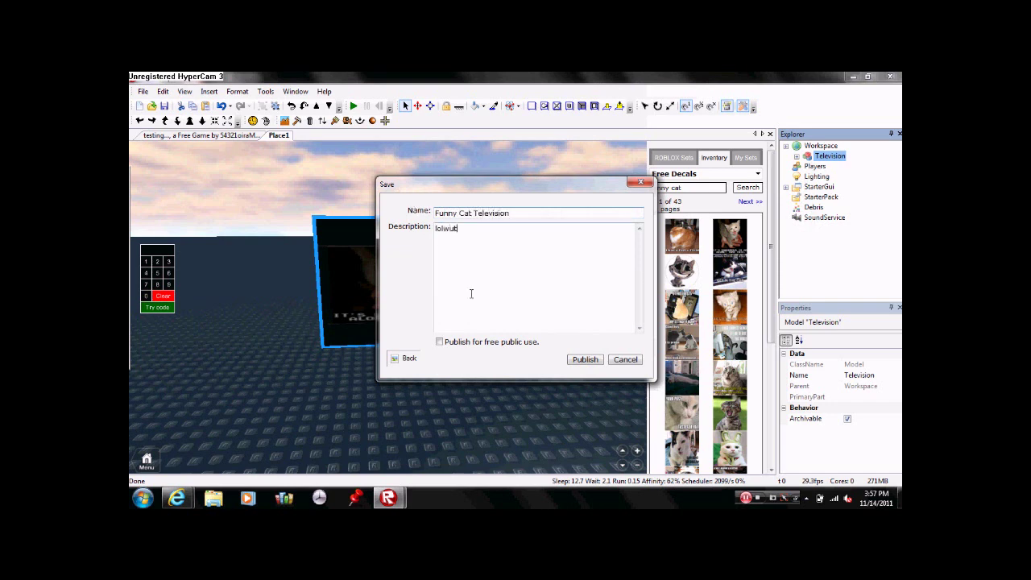
click(439, 342)
click(584, 360)
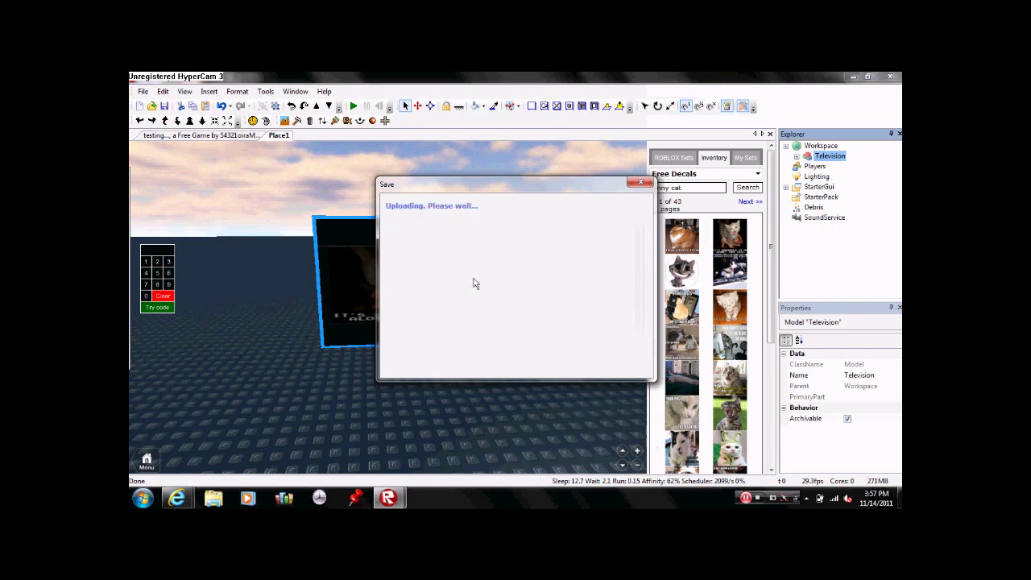